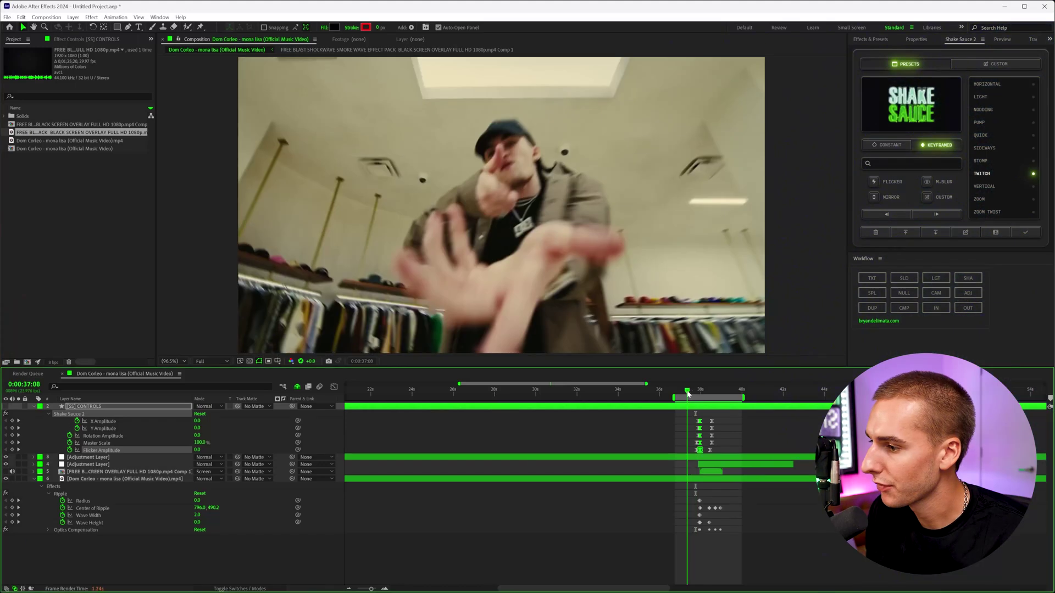
Preview the finished shockwave effect in the existing composition, stopping at 0:00:38:13.
key(space)
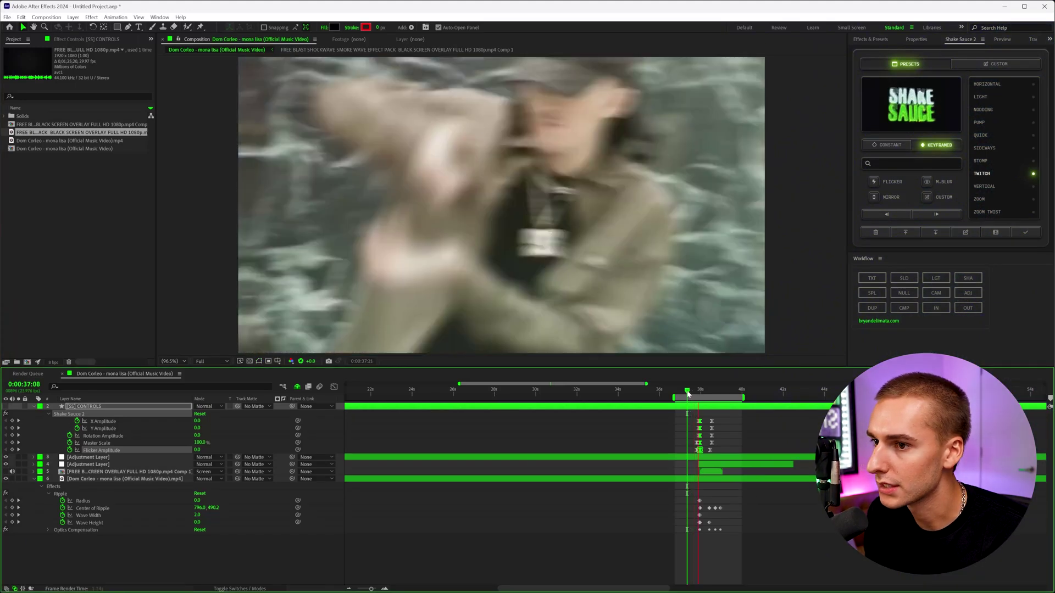
drag(688, 394, 712, 396)
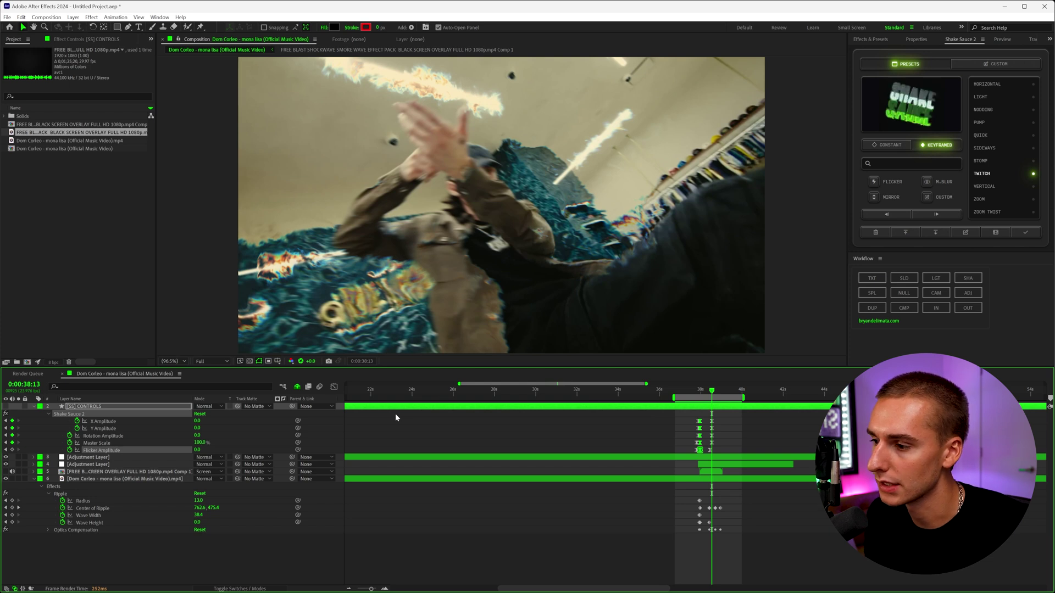
Create a new composition from the Dom Corleo music video clip and trim it to a work area from 0:00:37:19 to 0:00:40:02.
click(35, 141)
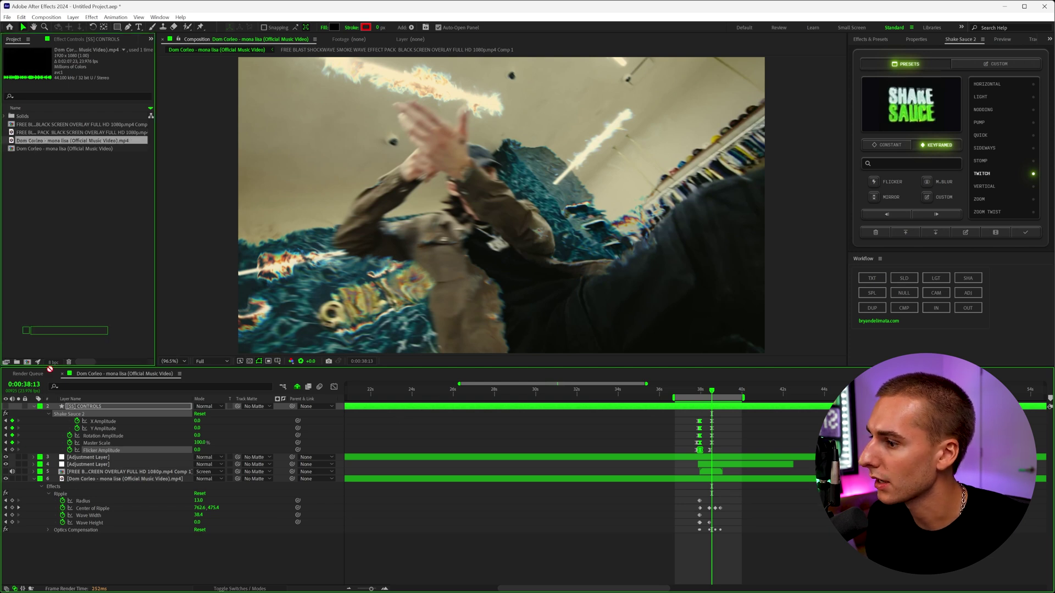
click(27, 363)
drag(556, 391, 567, 392)
key(n)
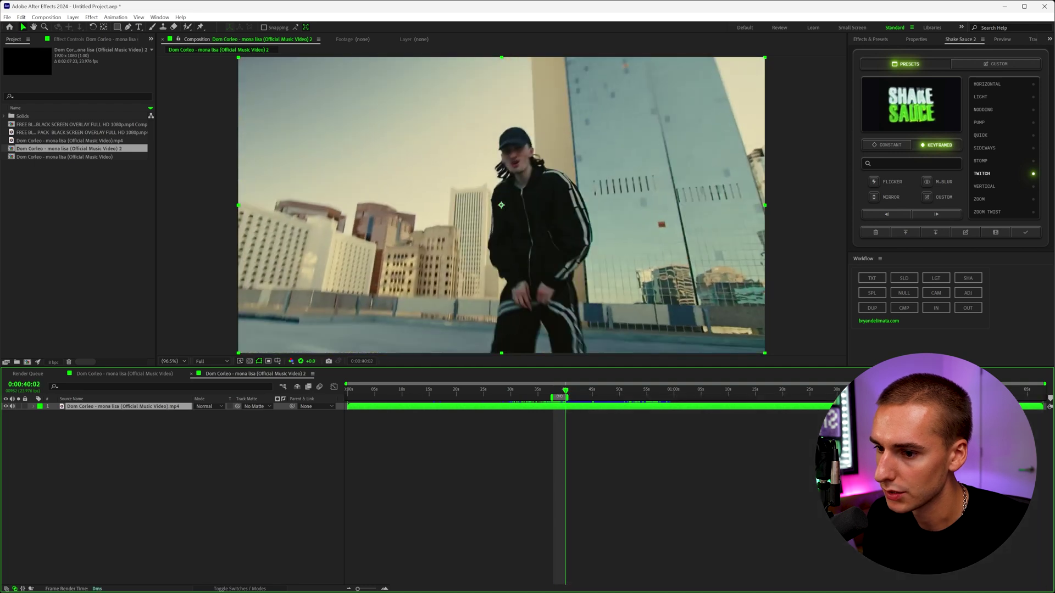
right_click(559, 397)
click(593, 422)
Place the FREE BLAST SHOCKWAVE black screen overlay footage above the music video and locate a blast in it.
mouse_move(411, 392)
mouse_down()
mouse_move(372, 393)
mouse_move(409, 395)
mouse_move(385, 393)
mouse_move(395, 392)
mouse_up()
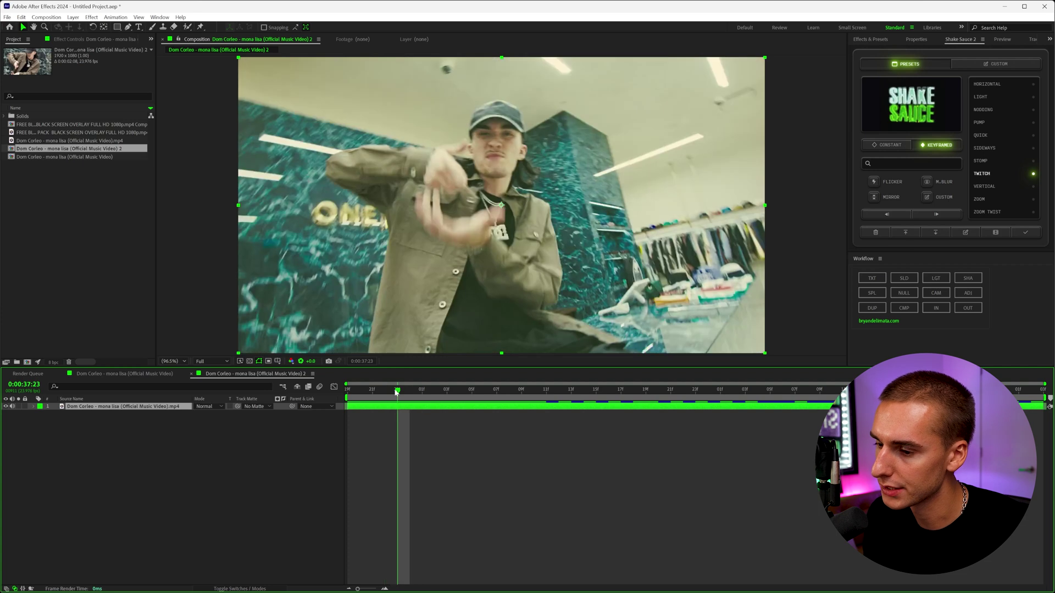
click(415, 446)
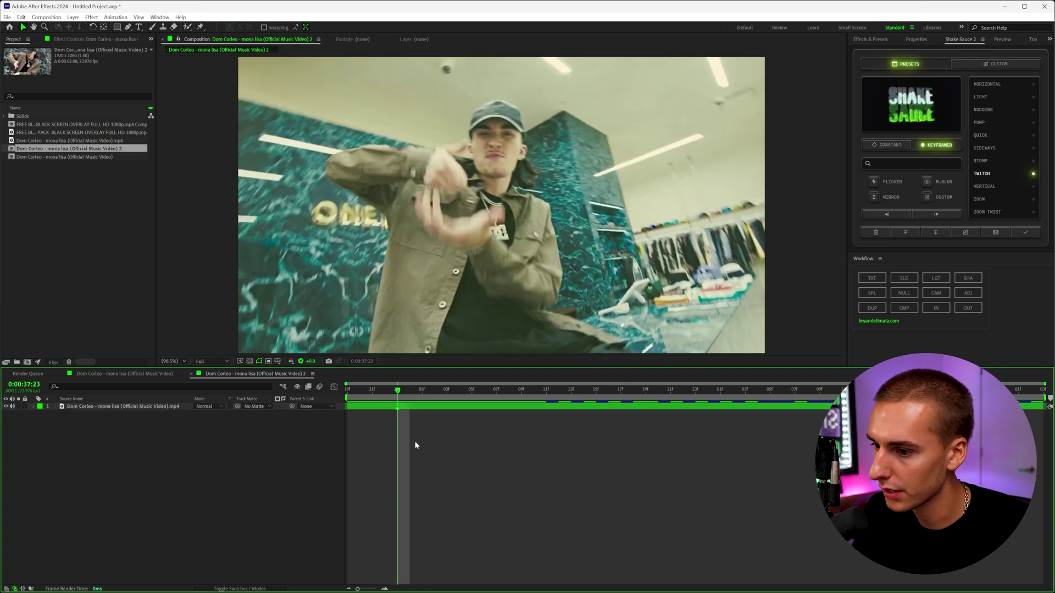
drag(35, 124, 55, 407)
drag(397, 393, 486, 401)
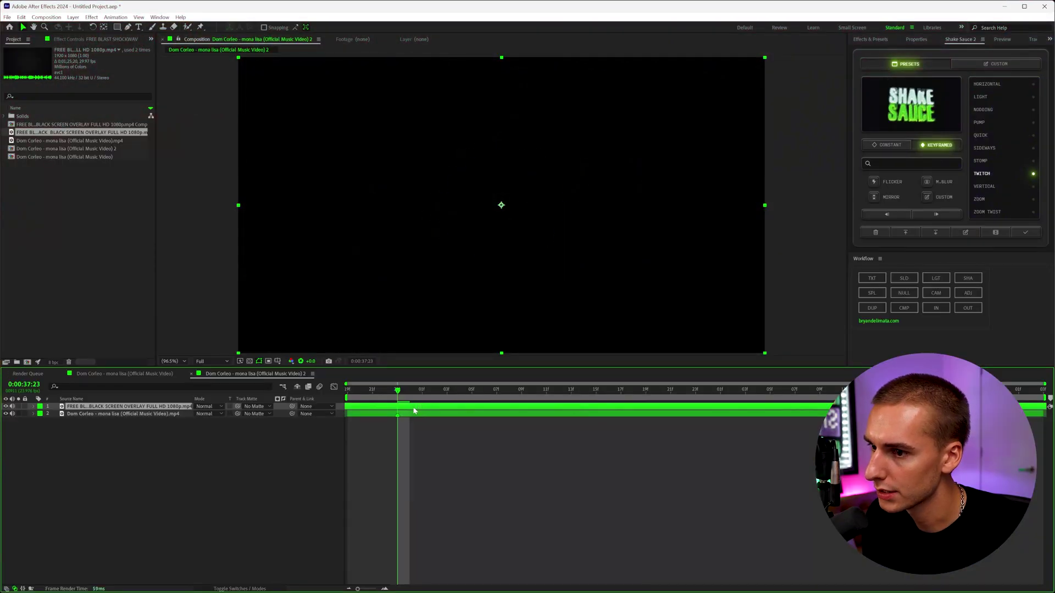
Cut away the overlay footage before the chosen blast and shift the remaining clip to the composition's start.
key(ctrl+shift+d)
click(381, 414)
key(Delete)
drag(398, 390, 938, 408)
drag(936, 407, 349, 405)
key(ctrl+d)
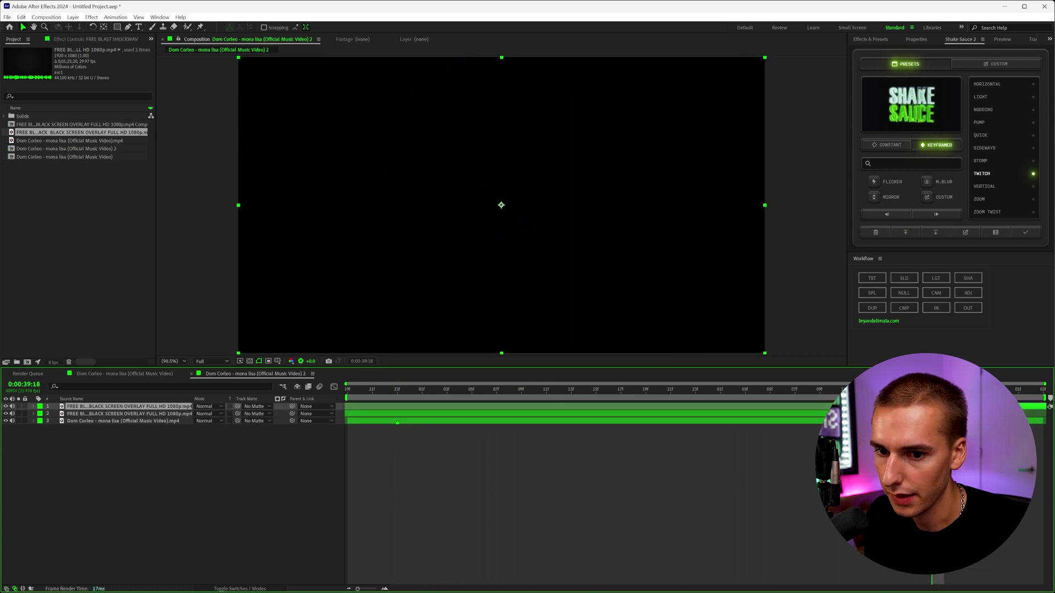
key(ctrl+z)
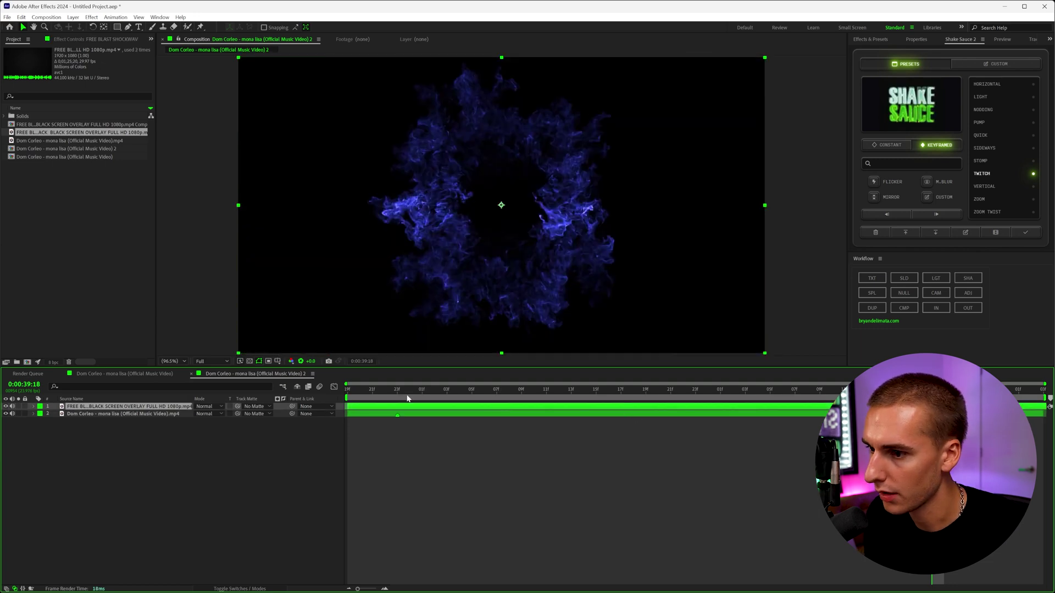
Enable time remapping on the overlay clip and add a Time Remap keyframe where the blast has faded.
click(363, 397)
right_click(366, 406)
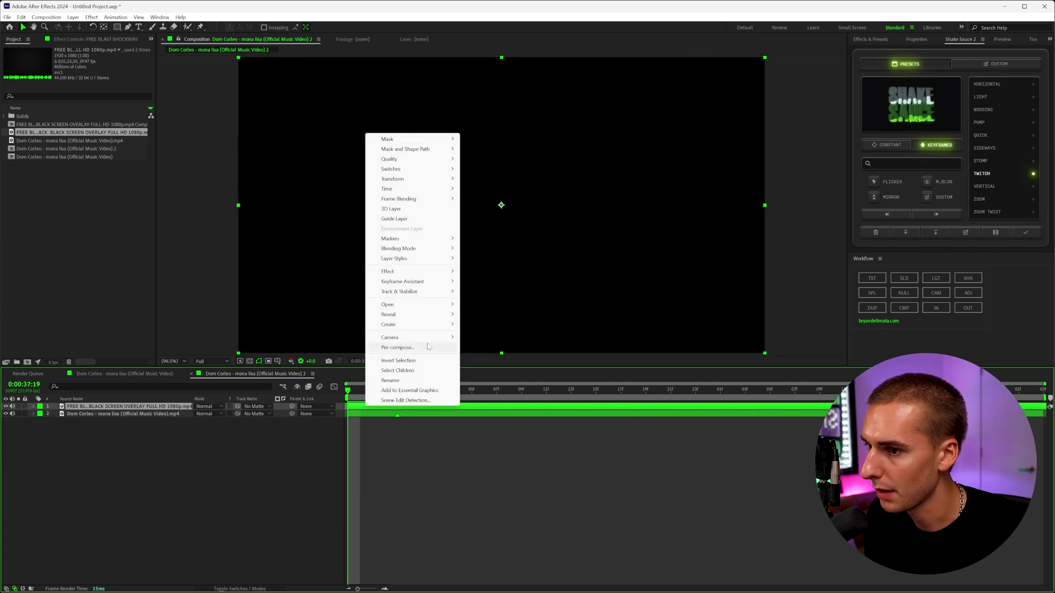
mouse_move(410, 194)
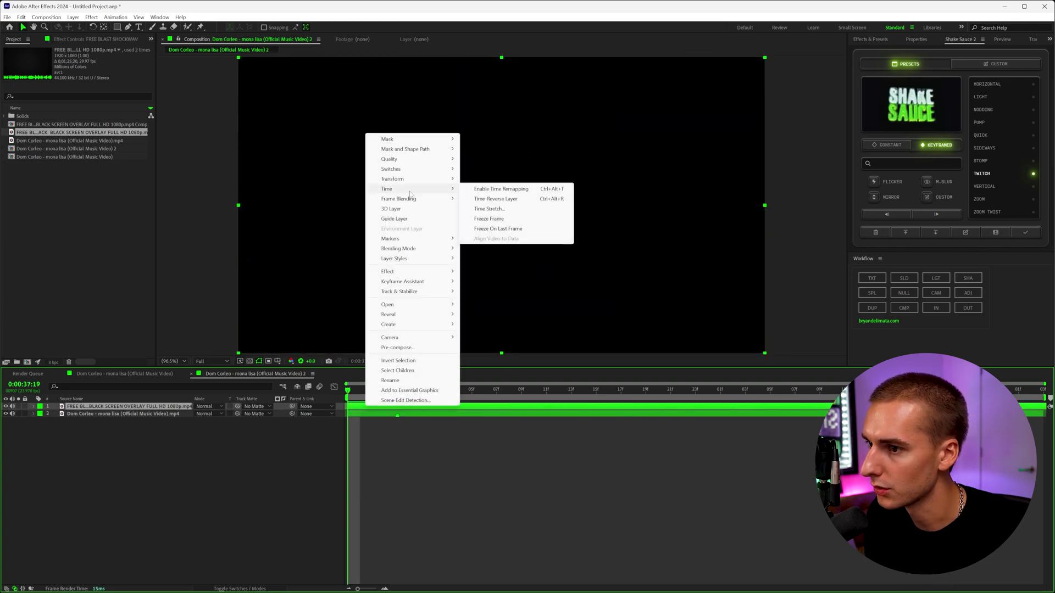
click(482, 189)
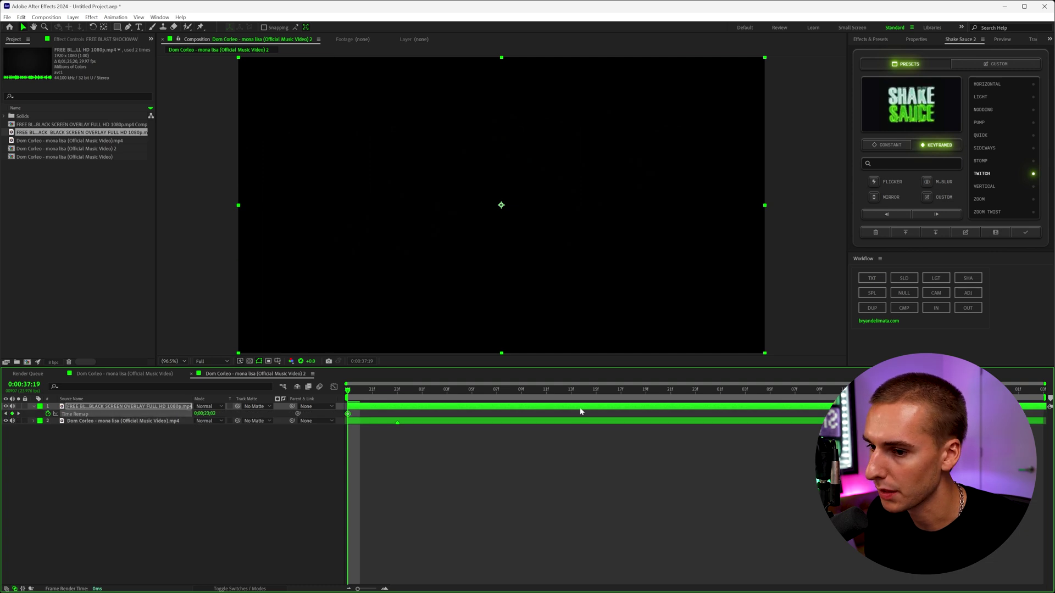
key(space)
click(12, 413)
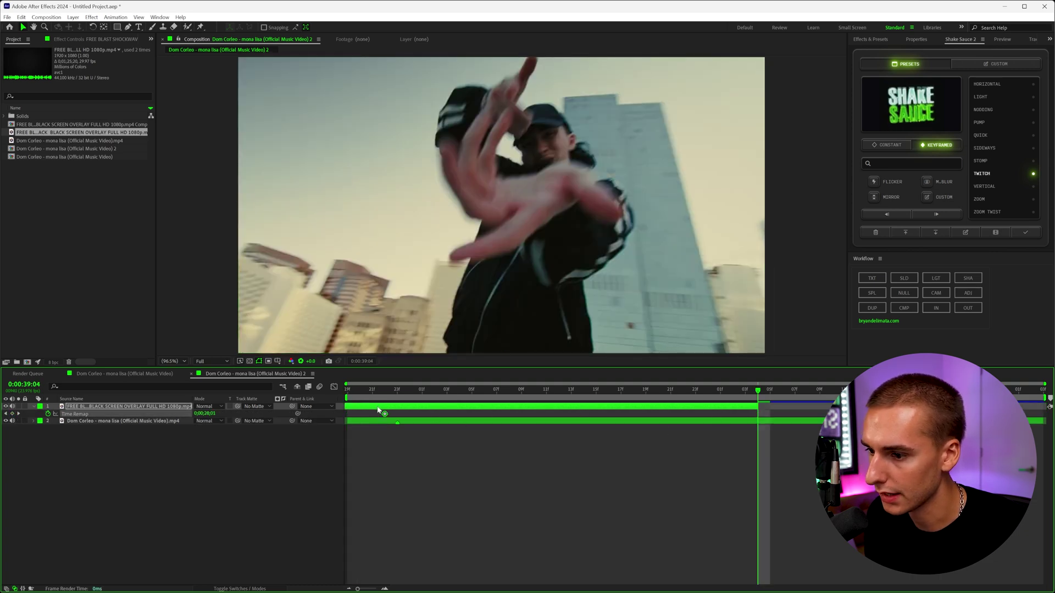
Move the overlay clip to start at 0:00:37:23 and set its blending mode to Screen.
drag(375, 410, 732, 409)
drag(827, 409, 675, 409)
click(397, 391)
key(space)
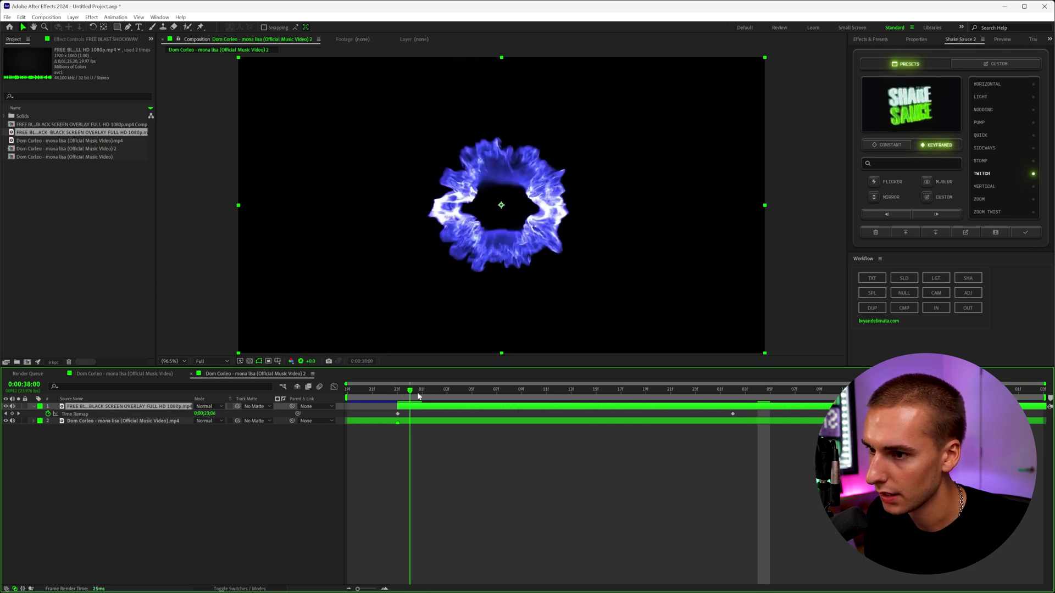
click(218, 407)
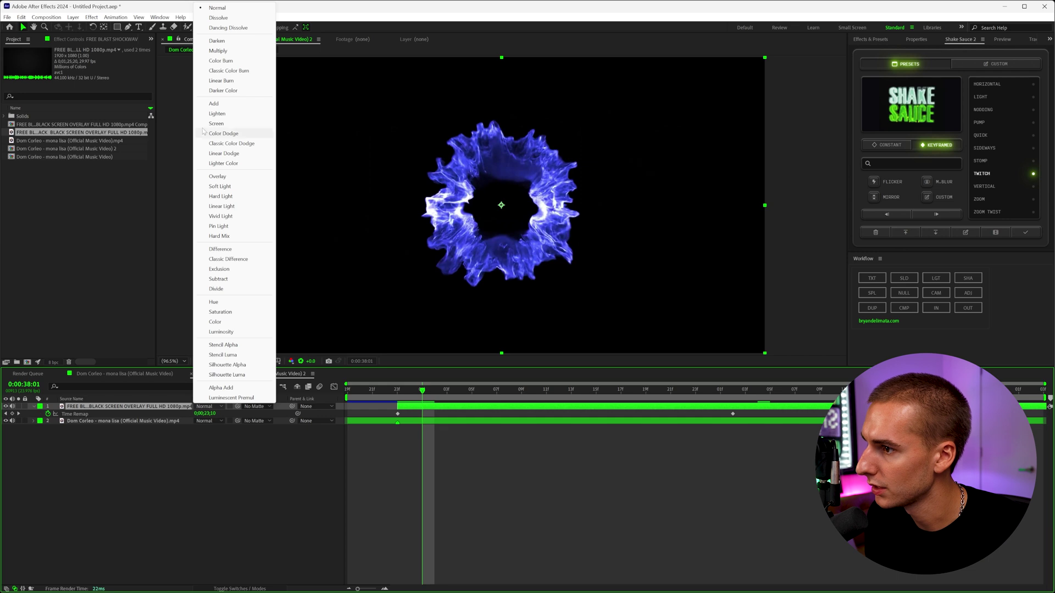
click(216, 124)
Speed up the blast by moving its last Time Remap keyframe to 0:00:38:14, and cut off the overlay clip after that point.
drag(422, 391, 586, 402)
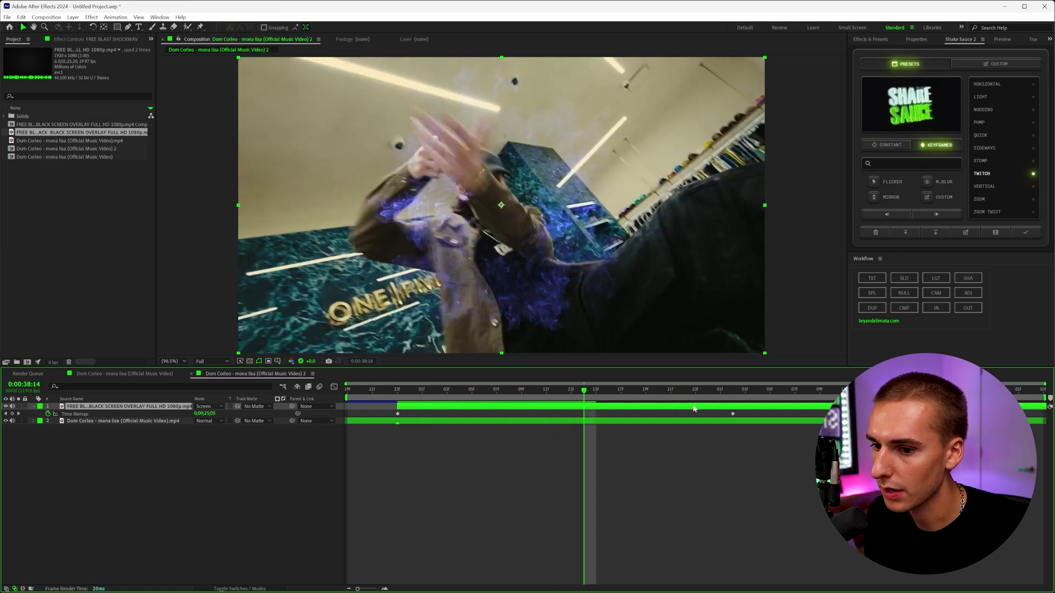
drag(733, 414, 588, 396)
click(598, 412)
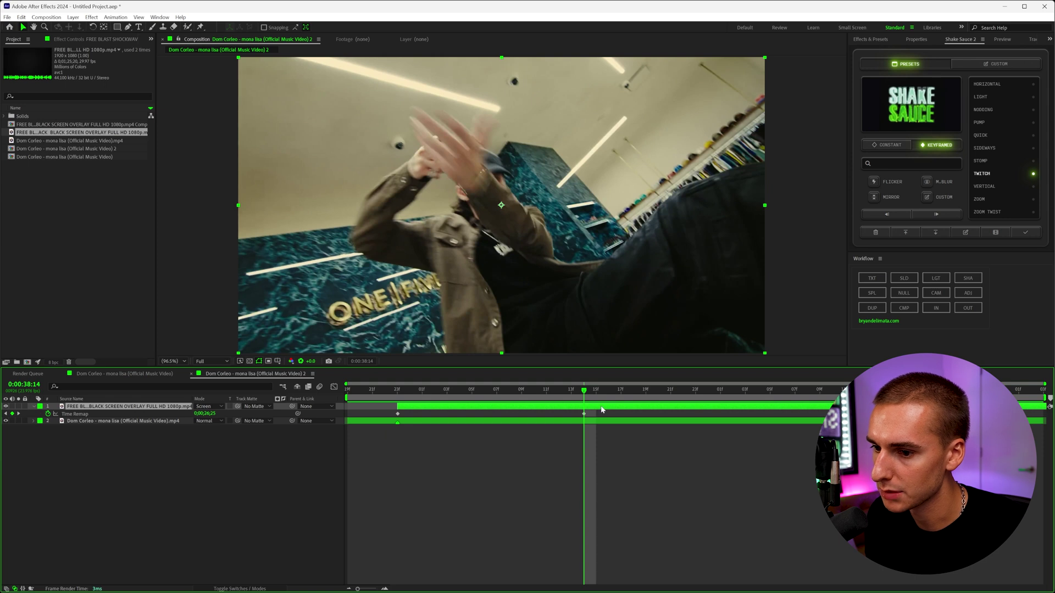
key(ctrl+shift+d)
key(Delete)
drag(584, 395, 501, 407)
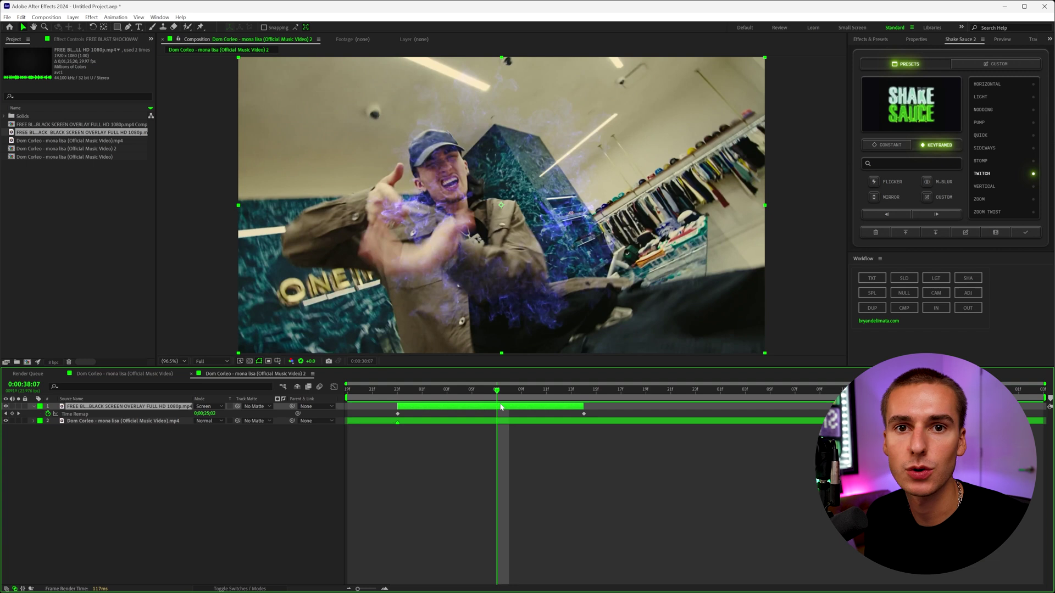
drag(447, 401, 422, 402)
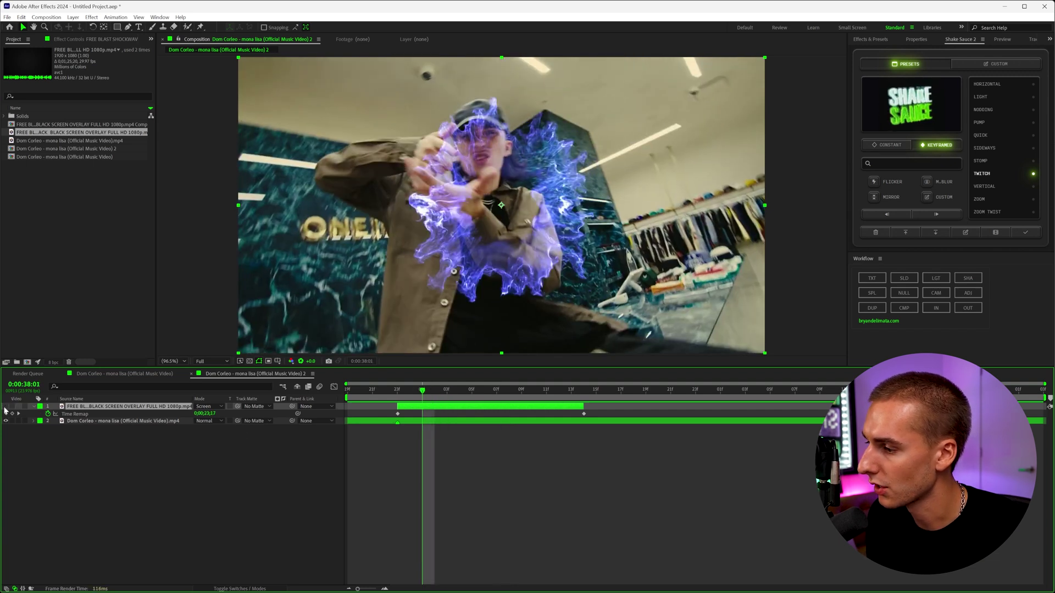
Hide the overlay layer and add an adjustment layer of the same length above it.
click(5, 406)
click(969, 293)
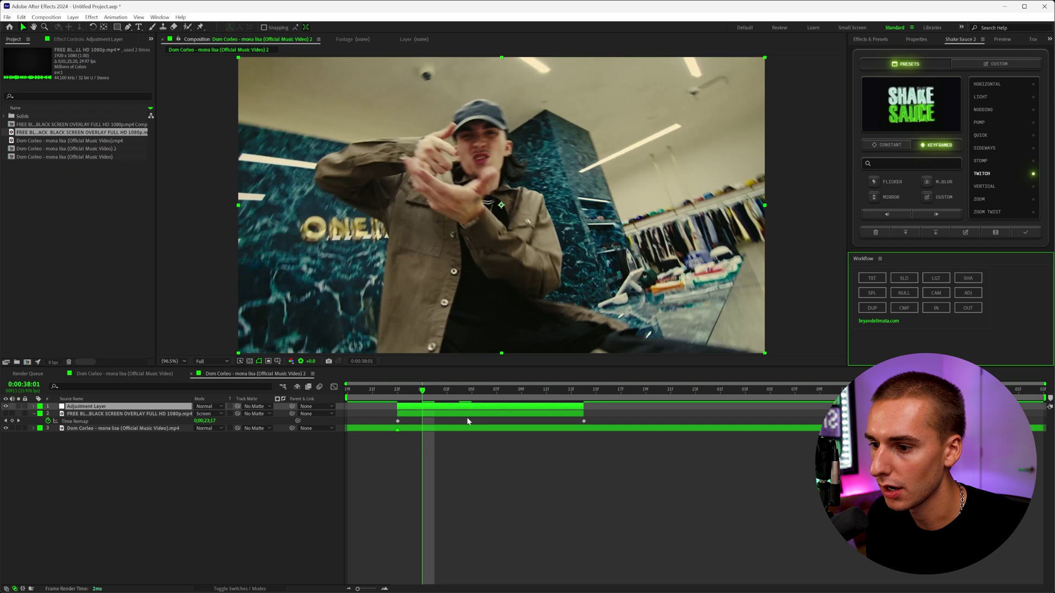
click(409, 409)
click(421, 414)
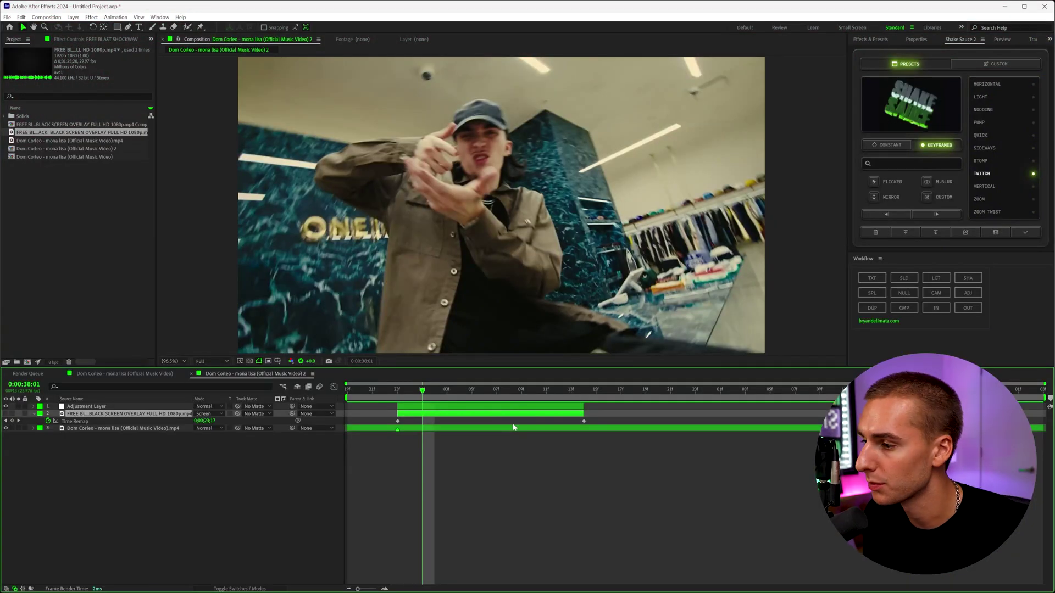
Delete the adjustment layer and add it again over the selected overlay clip's length.
click(464, 407)
click(455, 412)
click(453, 409)
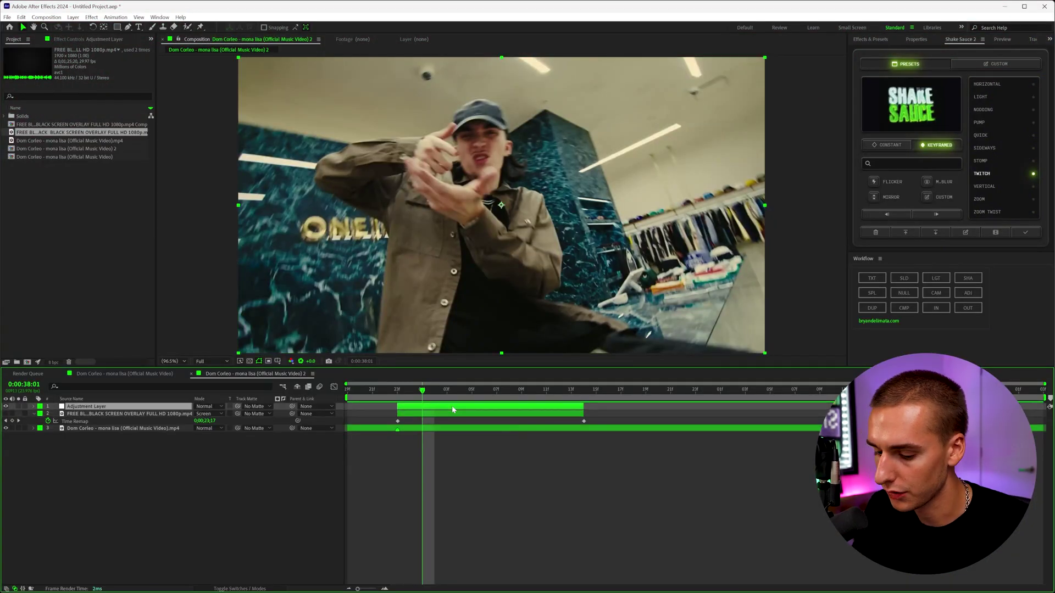
key(Delete)
click(448, 408)
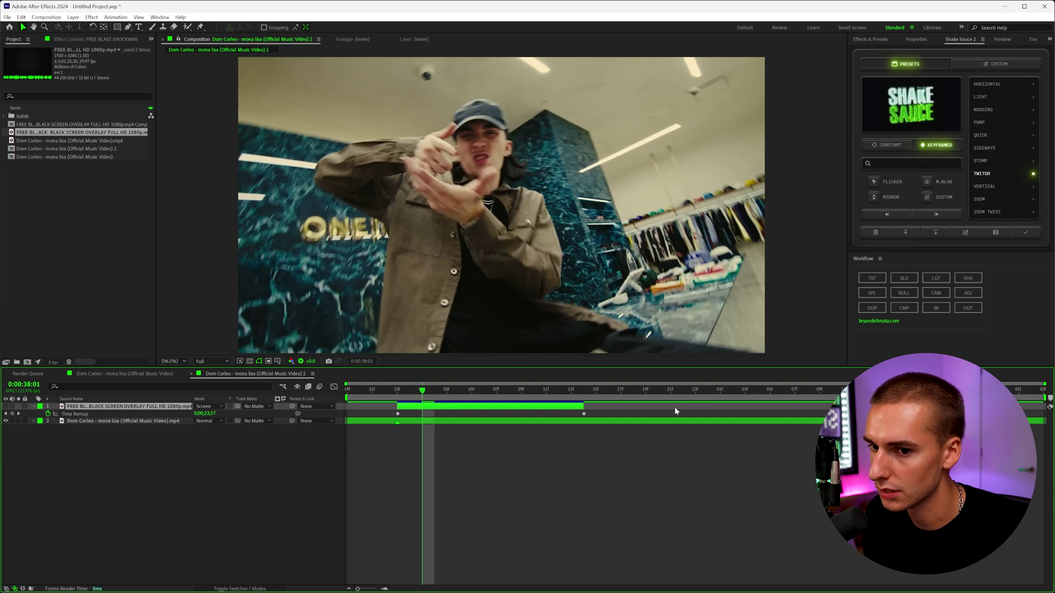
click(968, 293)
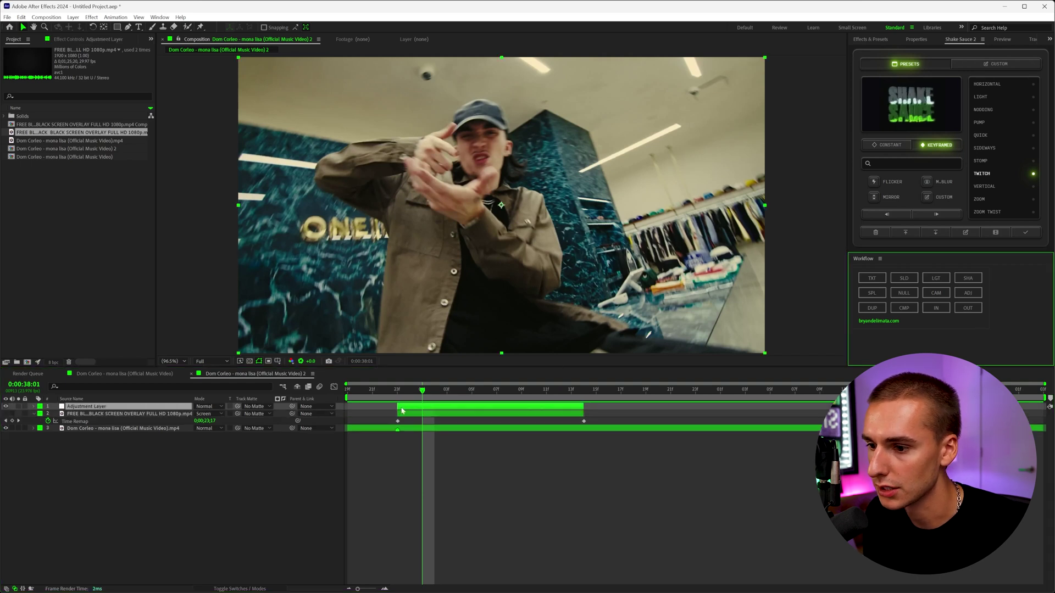
Add a second, full-length adjustment layer and split it at 0:00:37:23 and 0:00:38:14.
right_click(426, 469)
mouse_move(467, 474)
click(564, 547)
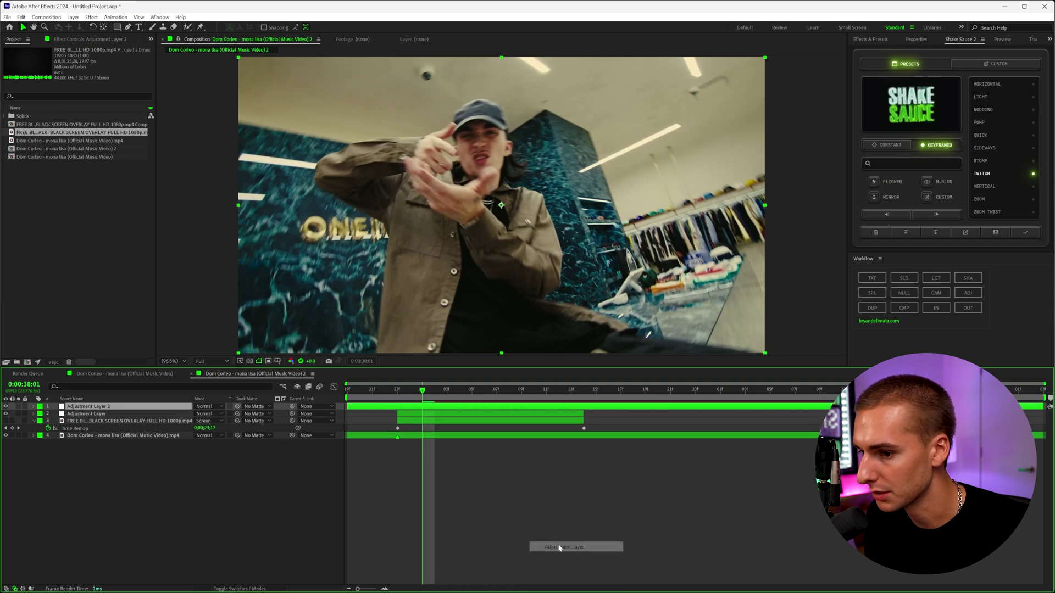
click(398, 391)
key(ctrl+shift+d)
click(585, 392)
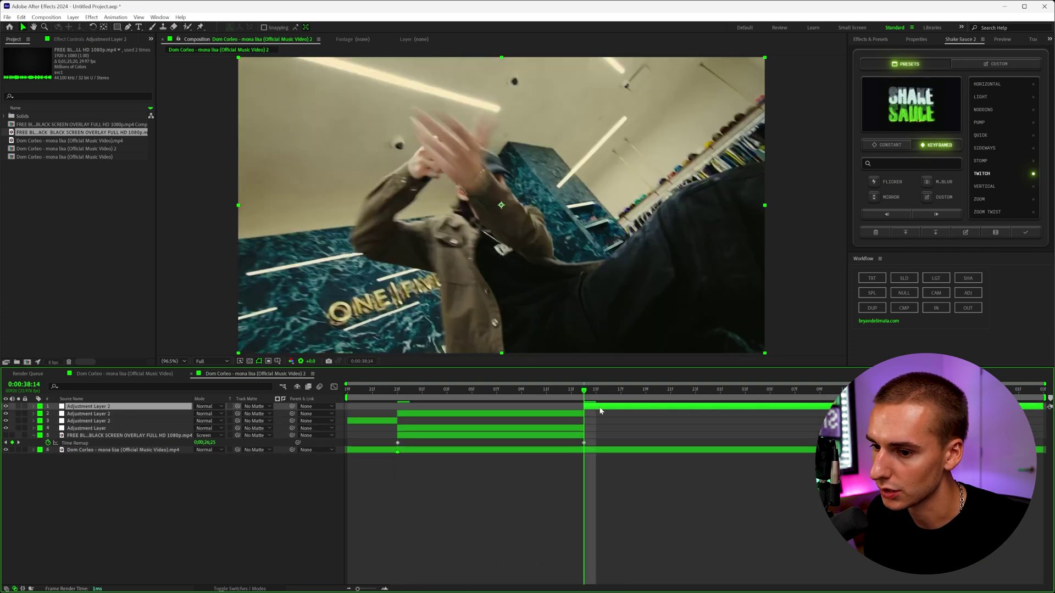
key(alt+])
Delete the split pieces of the second adjustment layer.
click(379, 416)
key(Delete)
click(495, 407)
key(Delete)
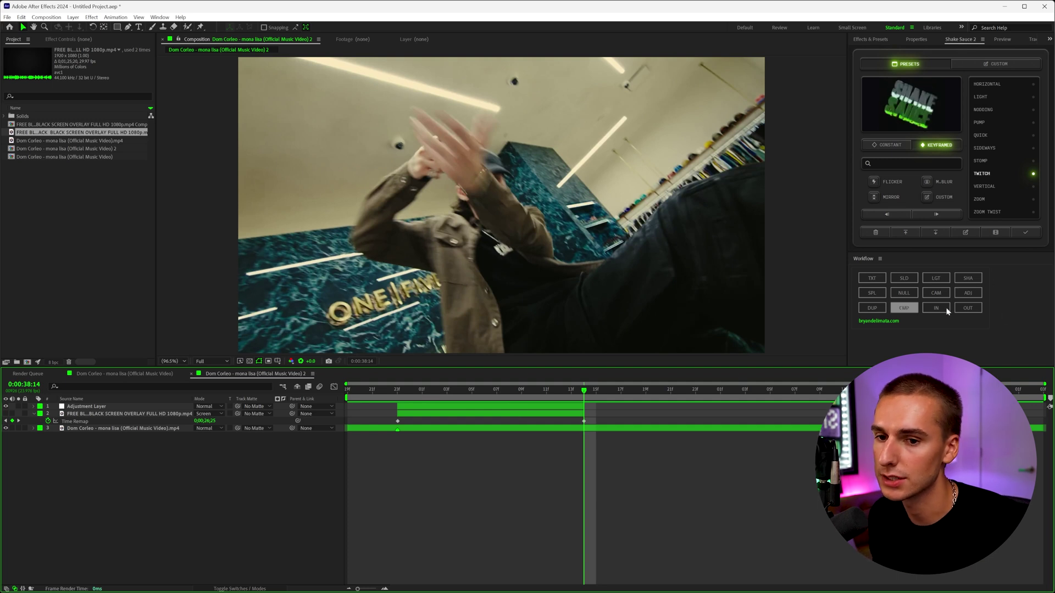
Search the effects for "chro" and apply S_DistortChroma to the adjustment layer.
click(472, 390)
click(472, 406)
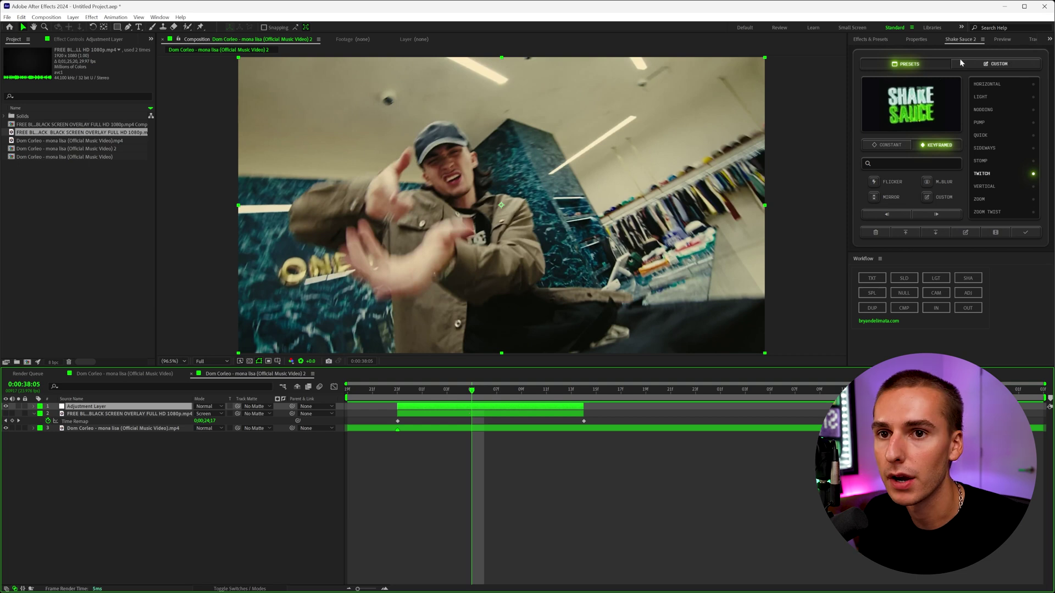
click(870, 39)
click(878, 50)
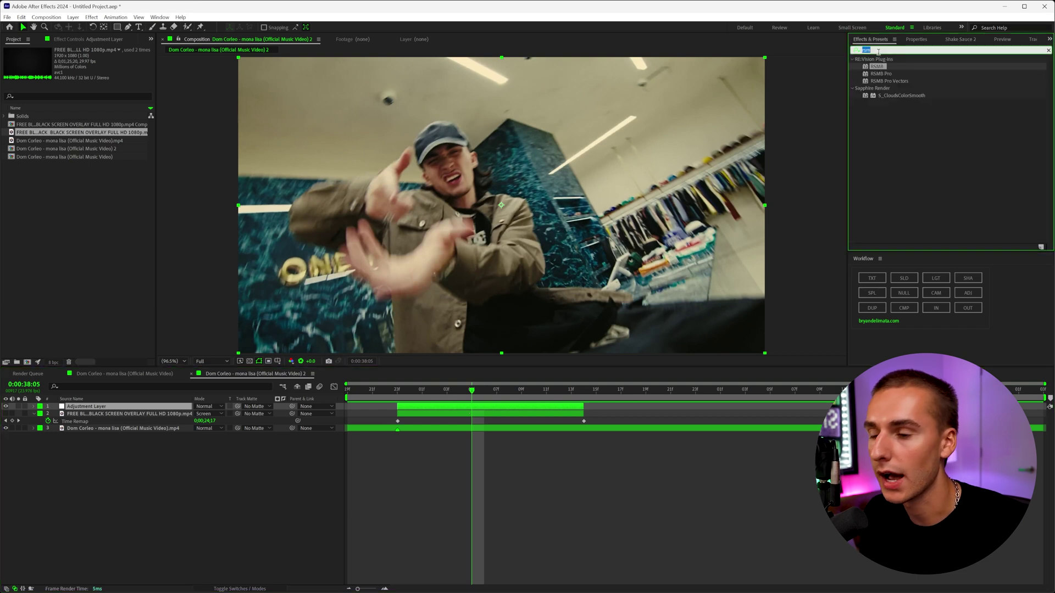
text(chro)
drag(898, 160, 447, 390)
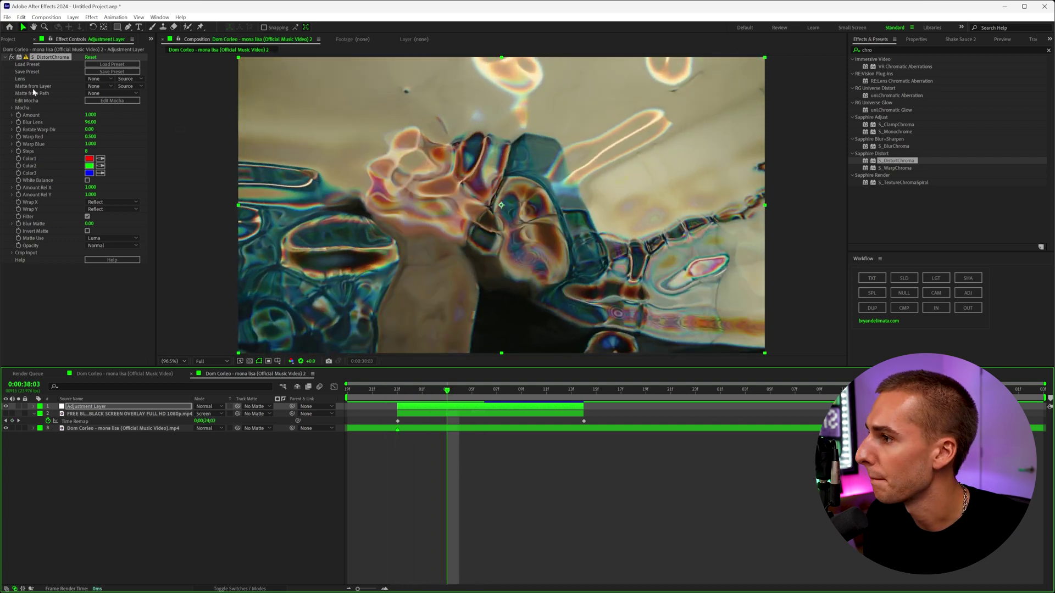
Set S_DistortChroma's Matte from Layer to the FREE BLAST SHOCKWAVE overlay layer and check the distortion around the blast.
click(95, 88)
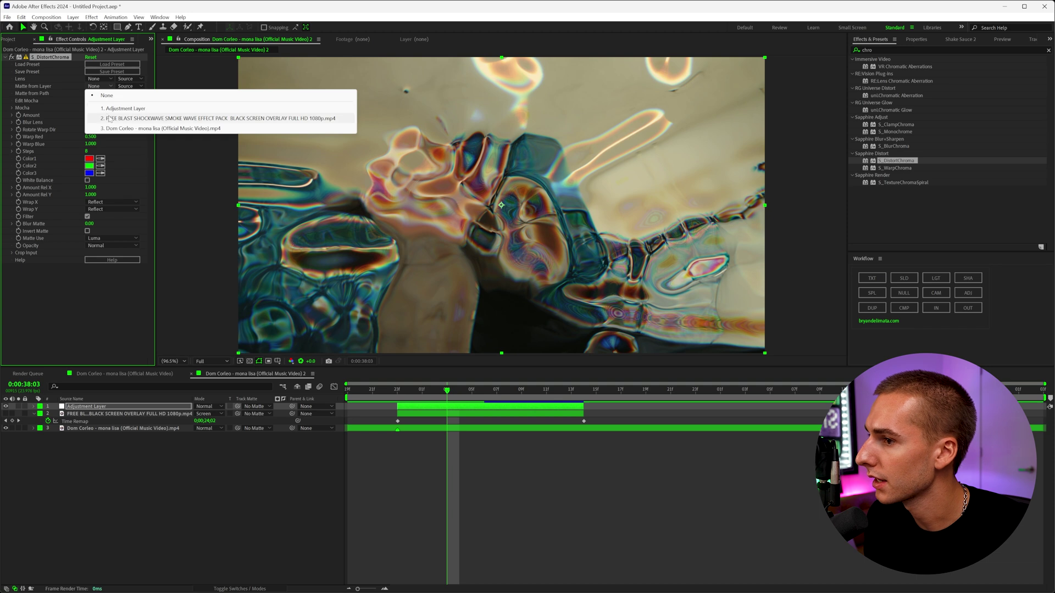
click(105, 115)
drag(402, 395, 441, 405)
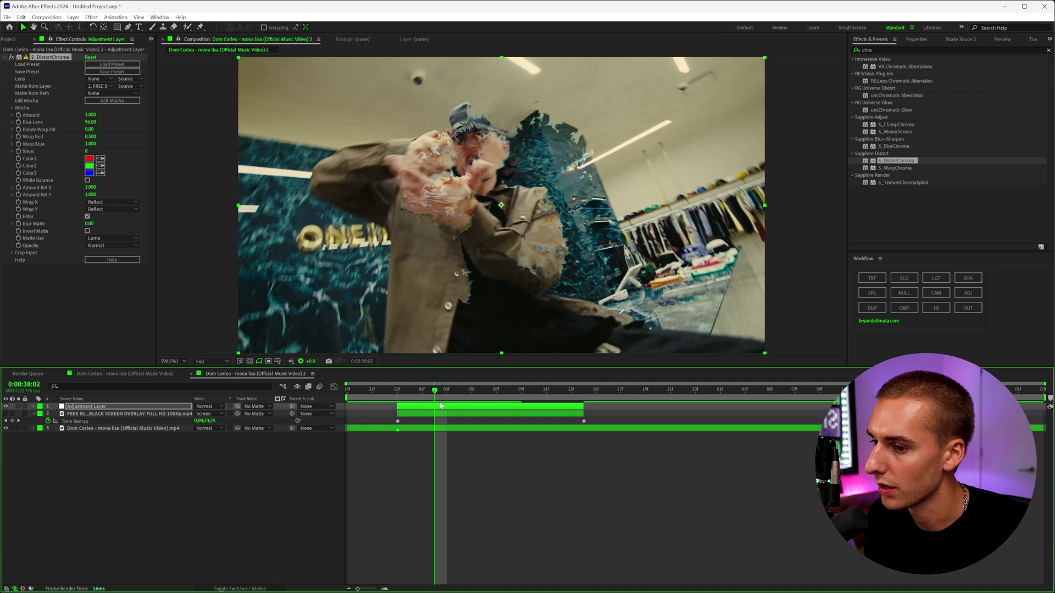
Switch the Matte from Layer option to None and back to the shockwave overlay layer.
click(99, 86)
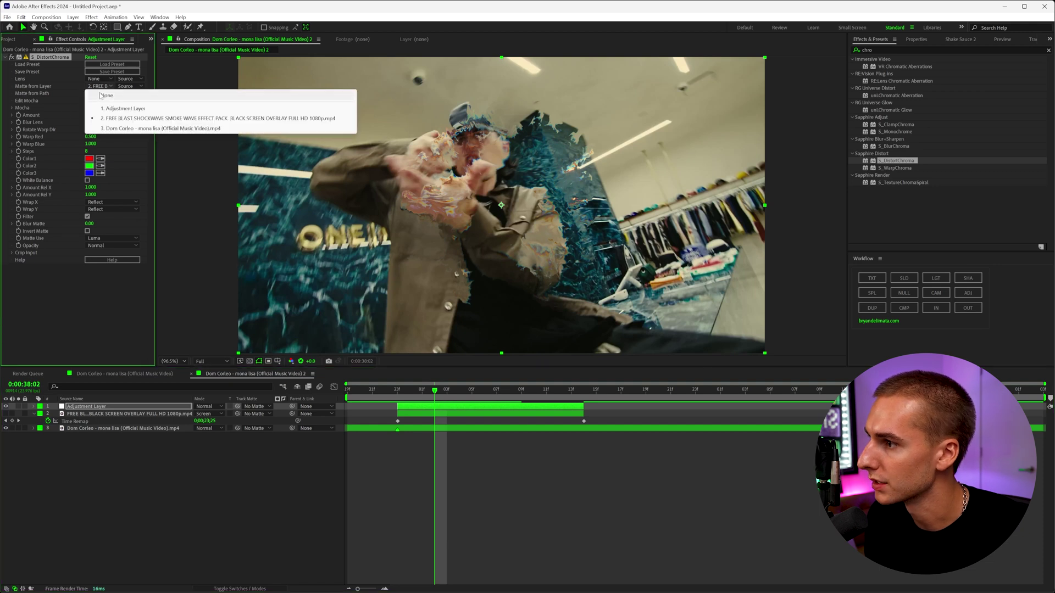
click(105, 95)
click(99, 87)
click(113, 119)
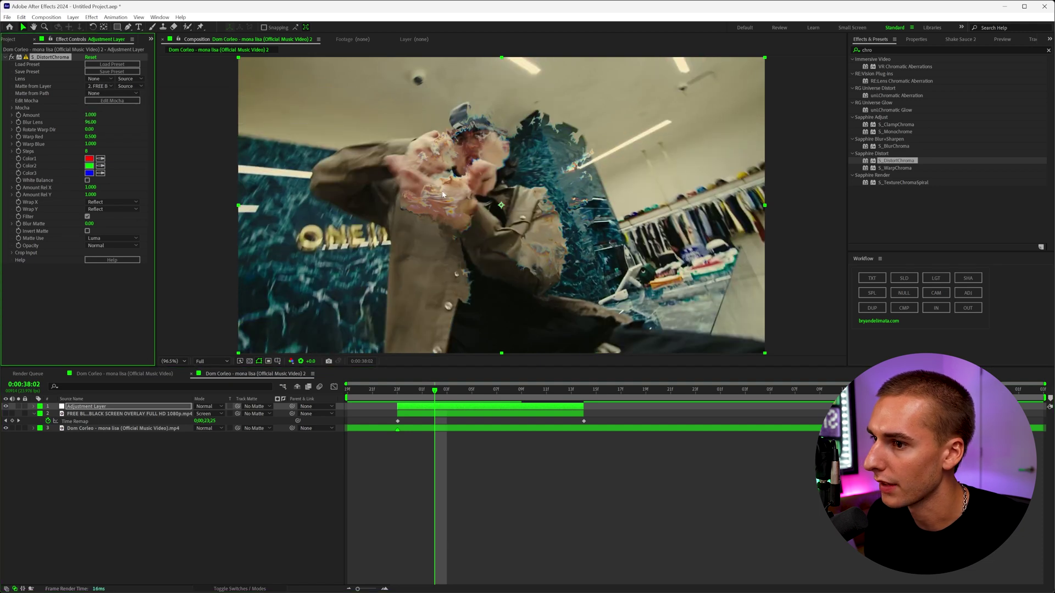
Show the shockwave overlay with the adjustment layer hidden, and shift it over the hands with Anchor Point 984, 540 and Position 745, 482.
click(432, 415)
drag(417, 391, 404, 395)
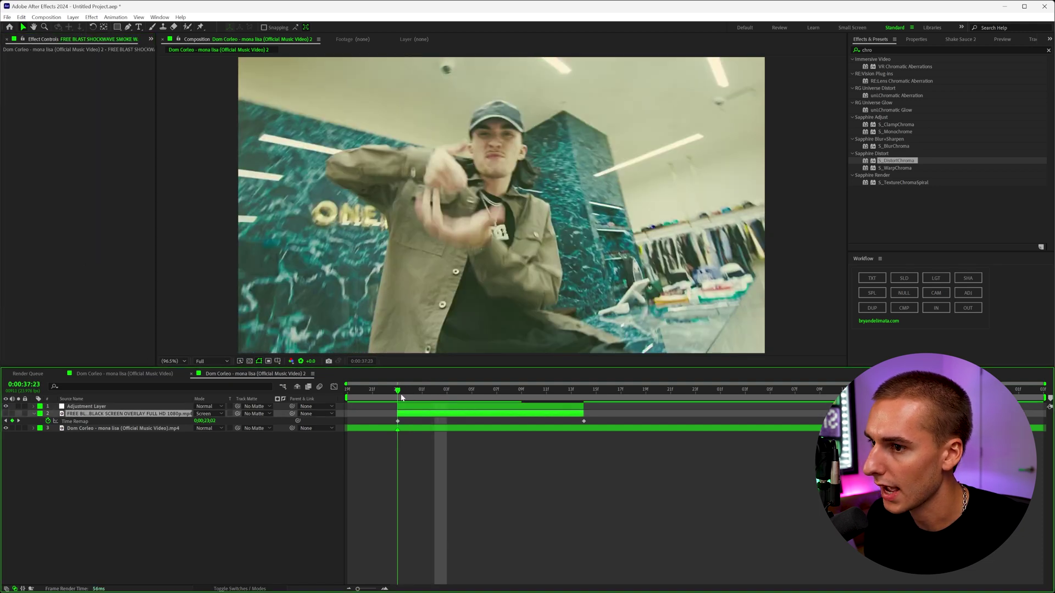
key(space)
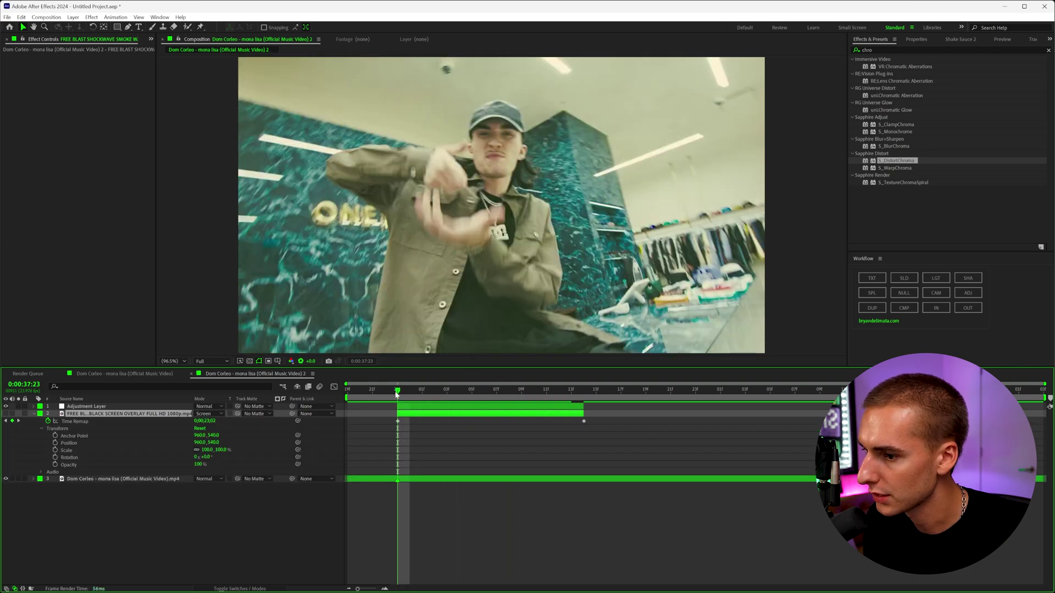
drag(396, 395, 422, 391)
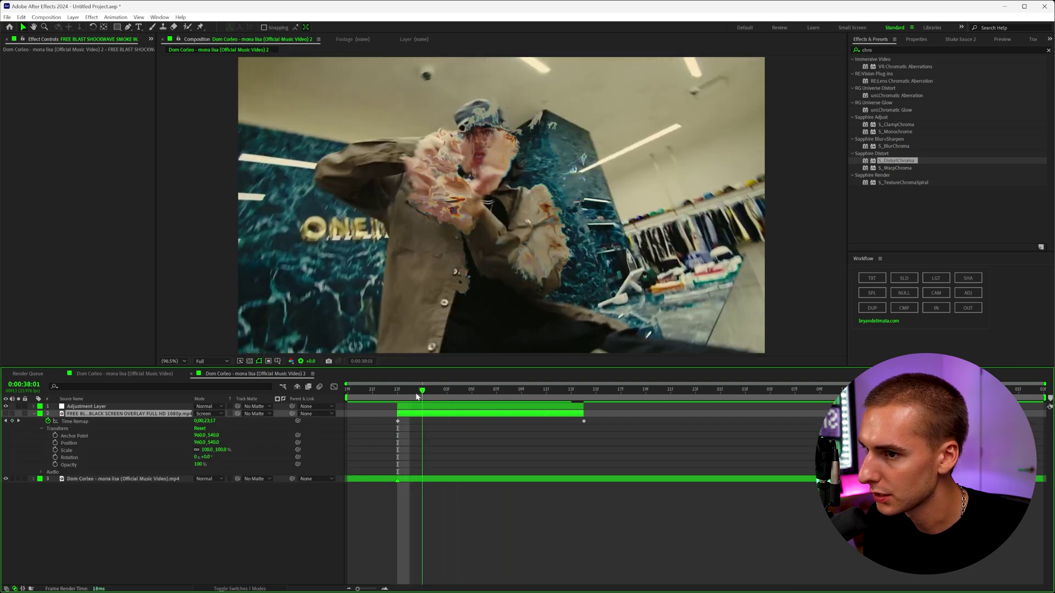
drag(196, 443, 160, 440)
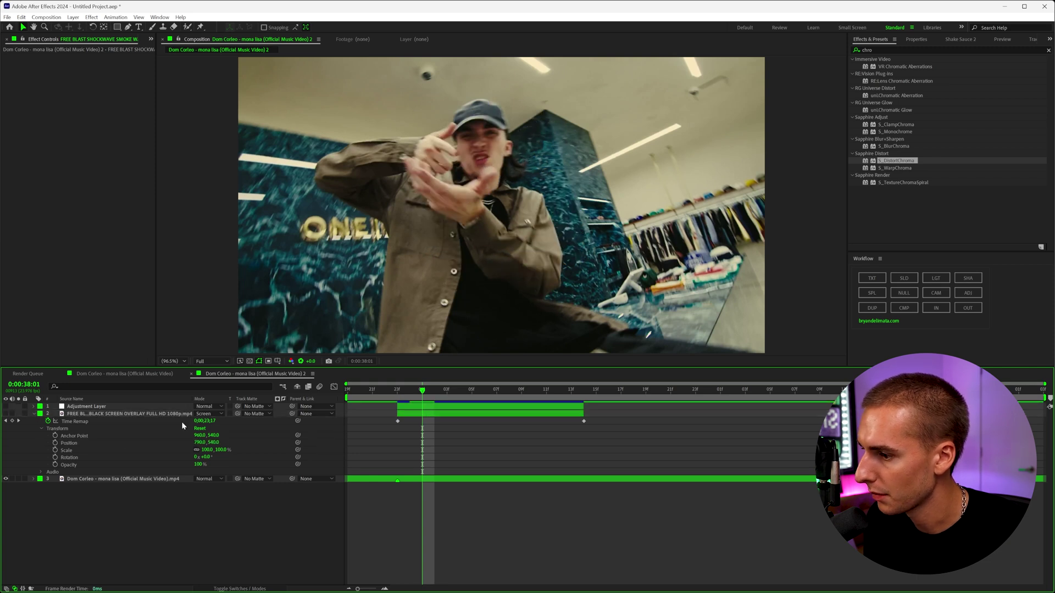
click(216, 415)
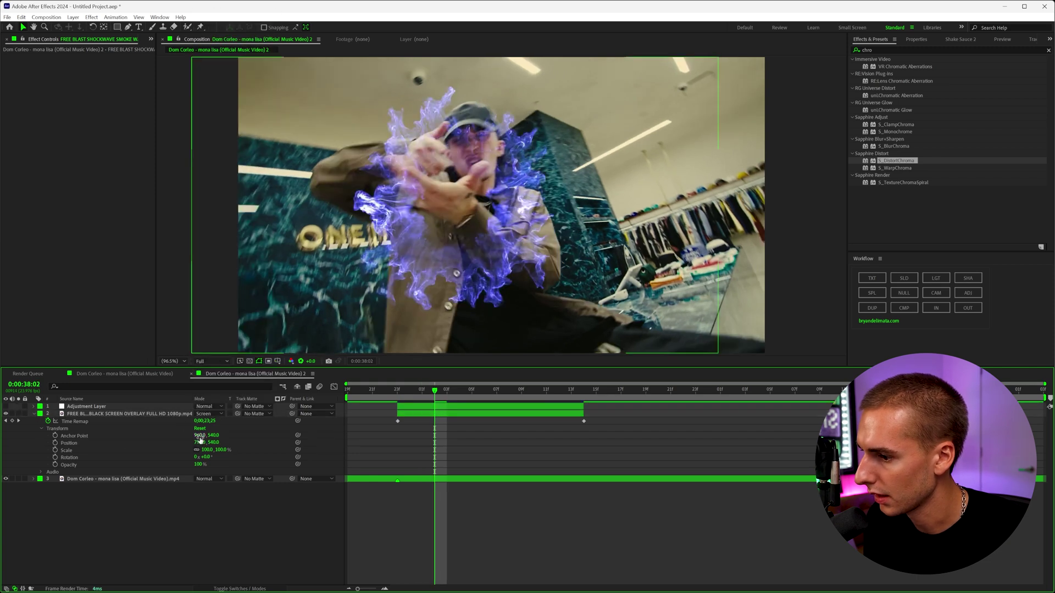
mouse_move(200, 438)
mouse_down()
mouse_move(172, 438)
mouse_move(215, 438)
mouse_up()
click(7, 408)
click(8, 407)
click(7, 407)
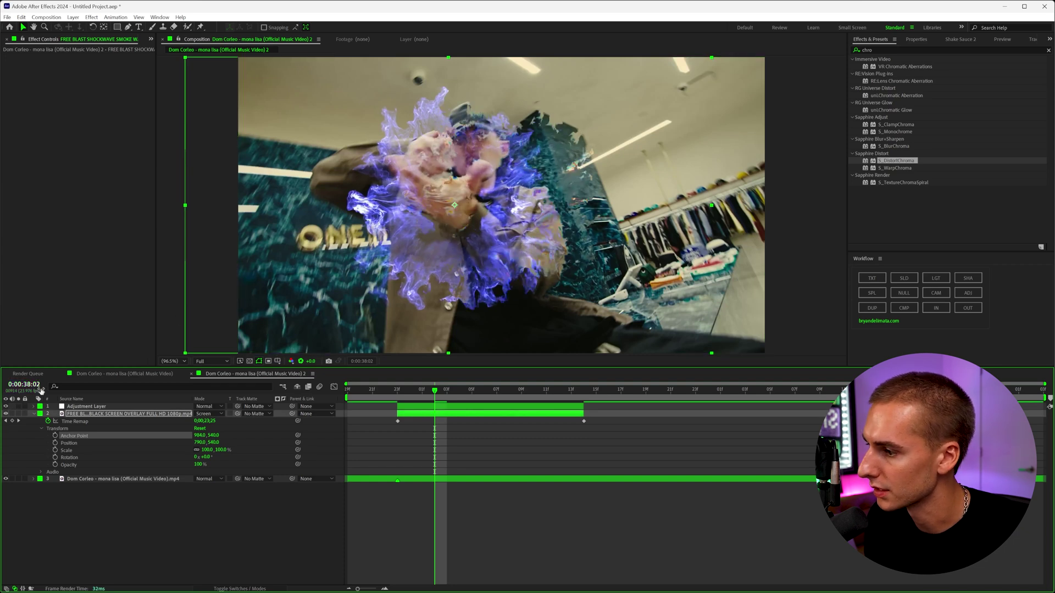
mouse_move(200, 443)
mouse_down()
mouse_move(187, 443)
mouse_move(215, 451)
mouse_move(181, 442)
mouse_up()
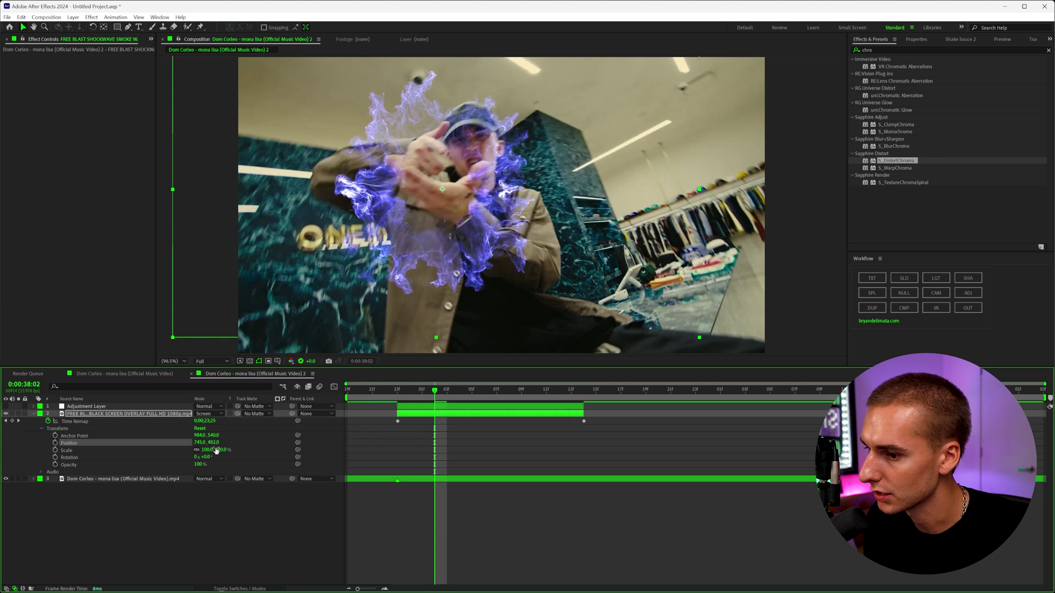
At 0:00:38:00, keyframe the overlay's Position and Scale, shrinking it to 59% and placing it on the rapper's hands.
key(Page_Up)
key(Page_Up)
click(55, 450)
click(55, 442)
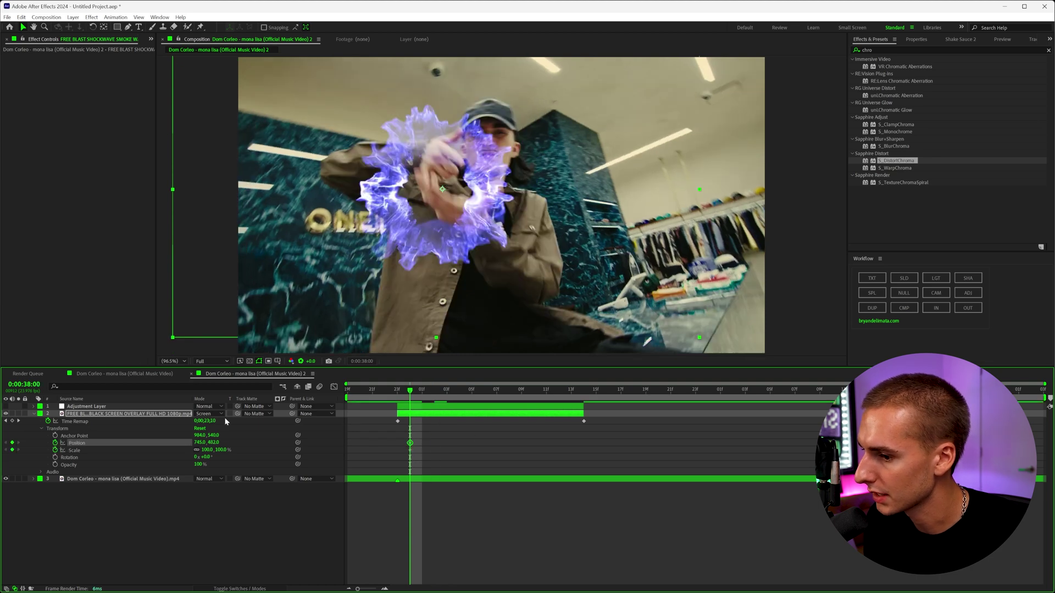
mouse_move(199, 443)
mouse_down()
mouse_move(212, 445)
mouse_move(195, 451)
mouse_up()
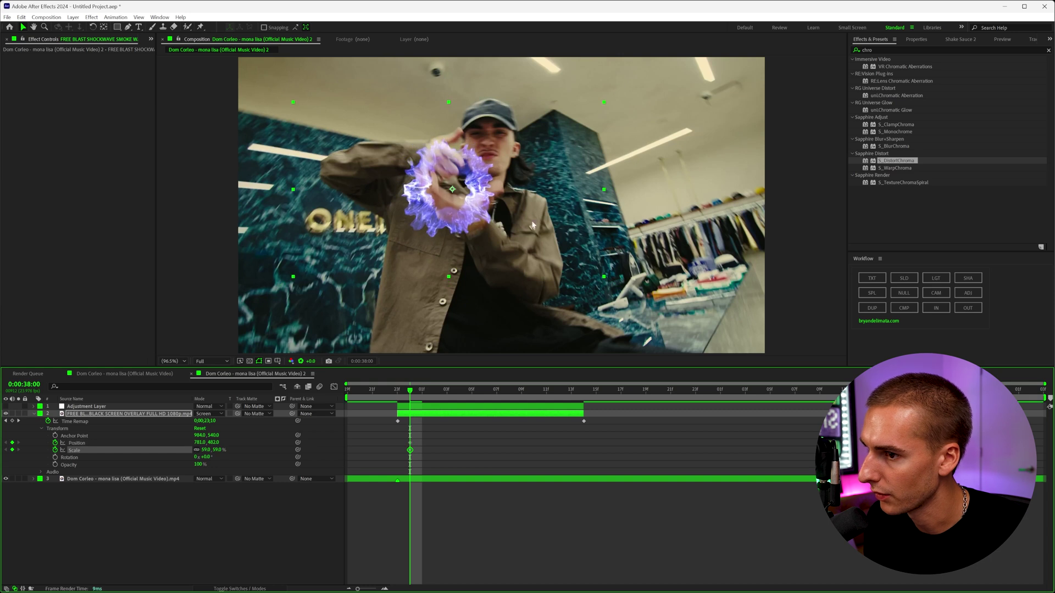
drag(484, 211, 486, 208)
Animate the overlay over the following frames, scaling it up to 105% and keyframing its Position about every four frames to follow the hands.
drag(409, 389, 463, 392)
drag(206, 450, 231, 450)
drag(498, 246, 460, 259)
drag(474, 391, 510, 392)
drag(441, 239, 443, 255)
drag(544, 390, 559, 390)
drag(460, 202, 467, 198)
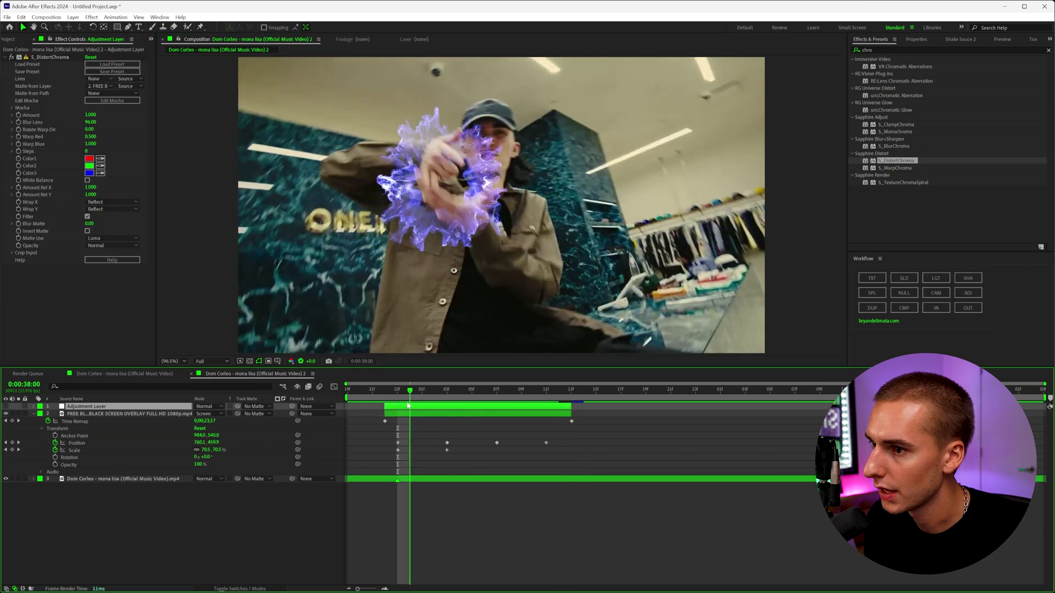
Hide the shockwave overlay, show the adjustment layer again, and precompose the overlay layer.
click(6, 421)
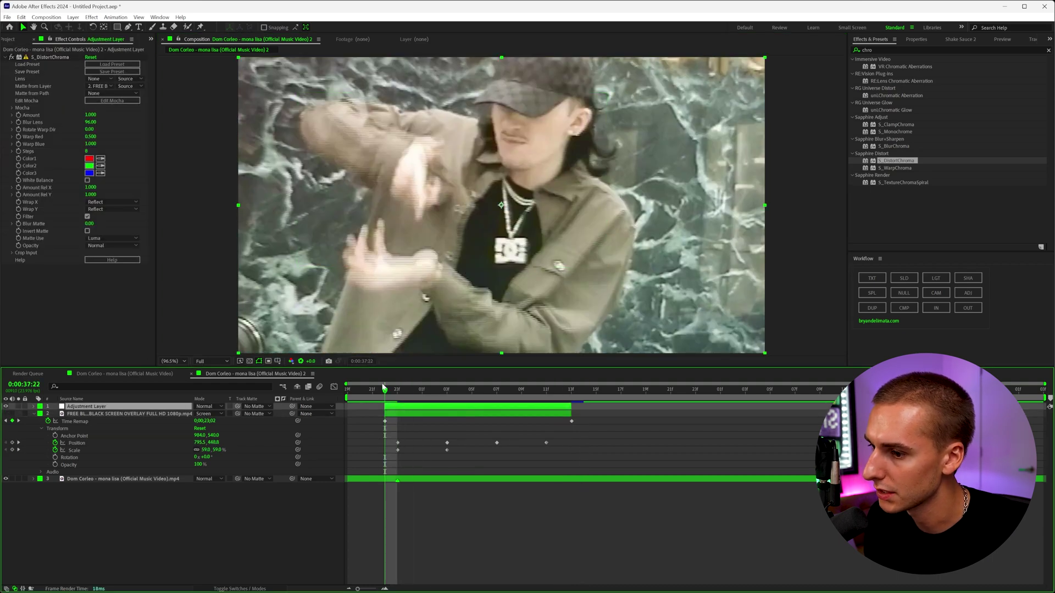
drag(389, 391, 446, 397)
click(425, 416)
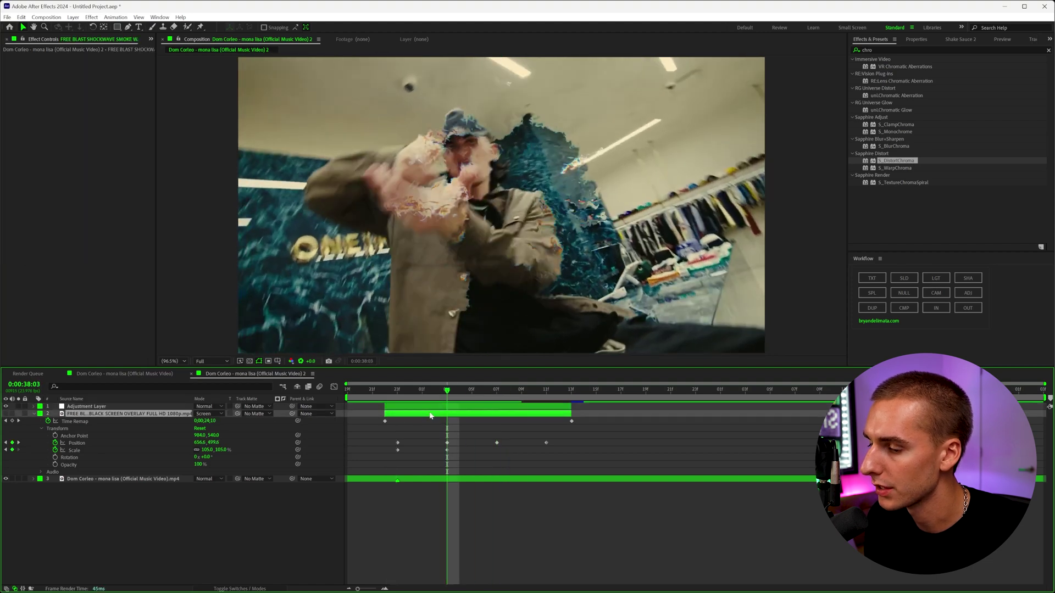
click(904, 309)
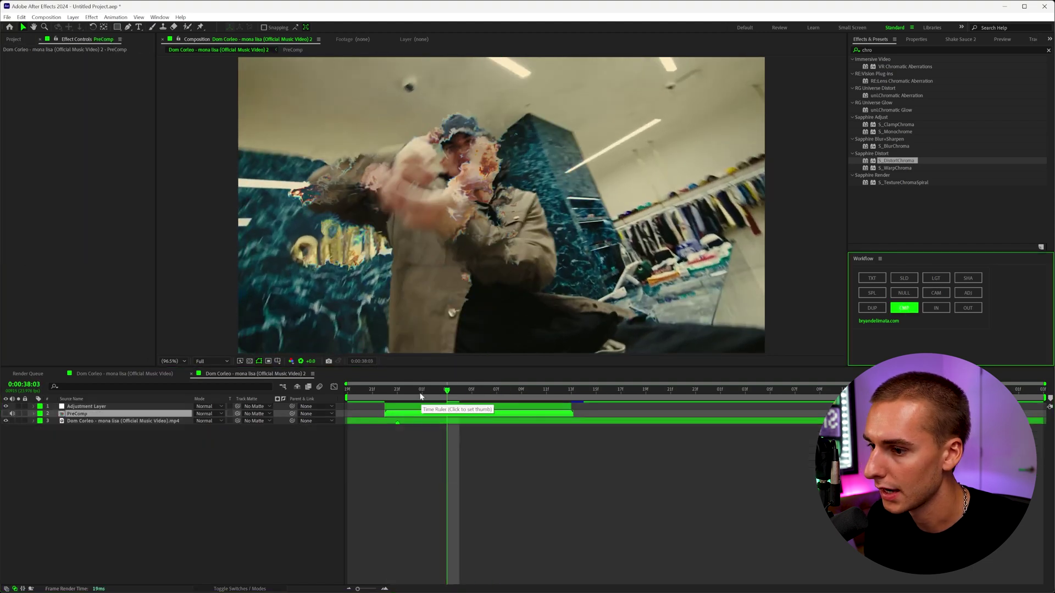
Set S_DistortChroma's Amount to 0.930, Blur Lens to 47 and Rotate Warp Dir to -3 on the adjustment layer.
click(387, 396)
drag(387, 396, 452, 407)
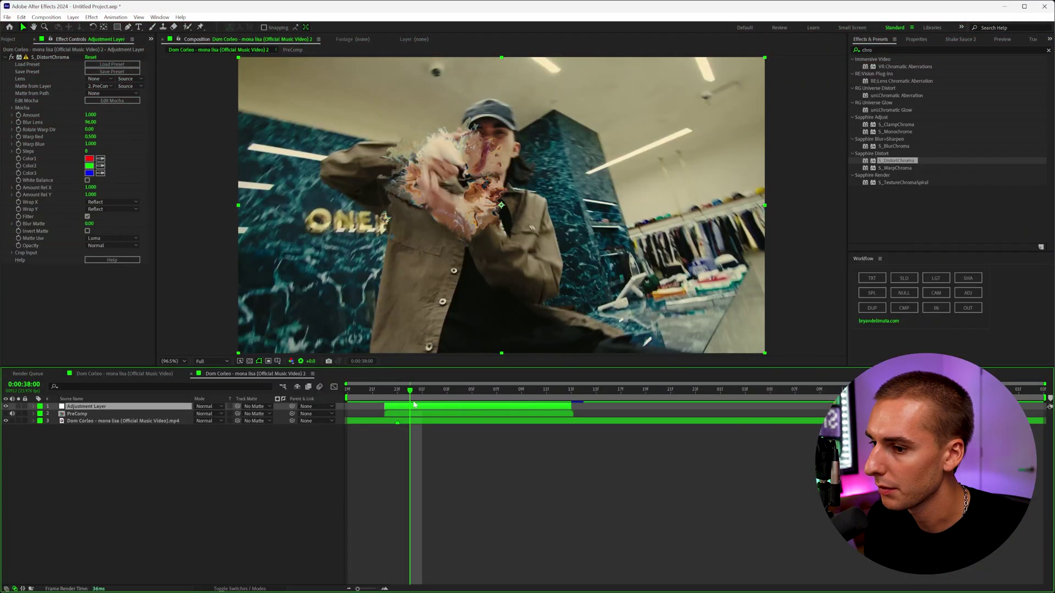
drag(90, 115, 34, 121)
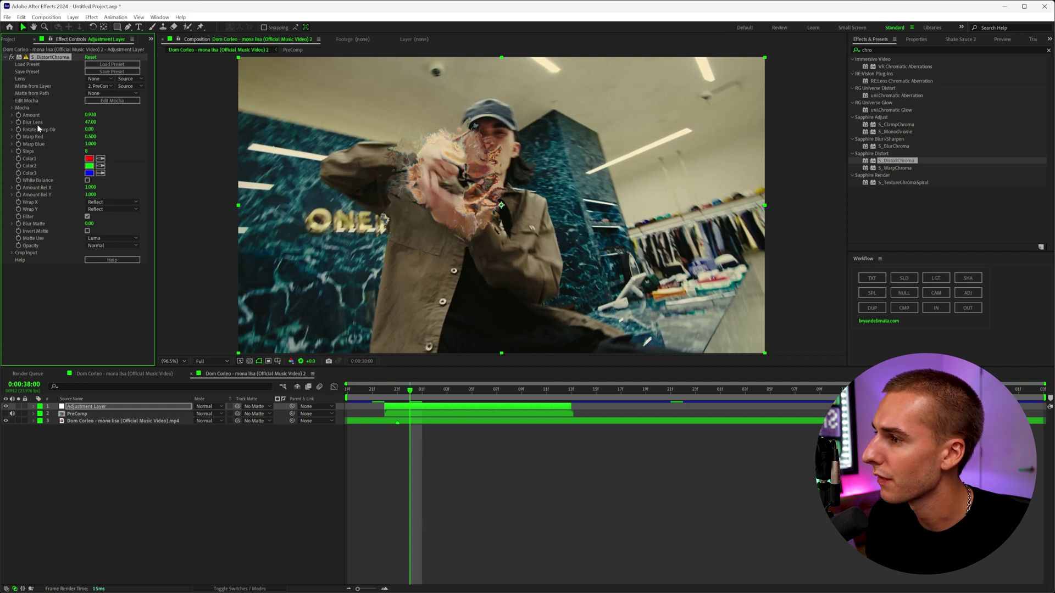
drag(89, 129, 88, 131)
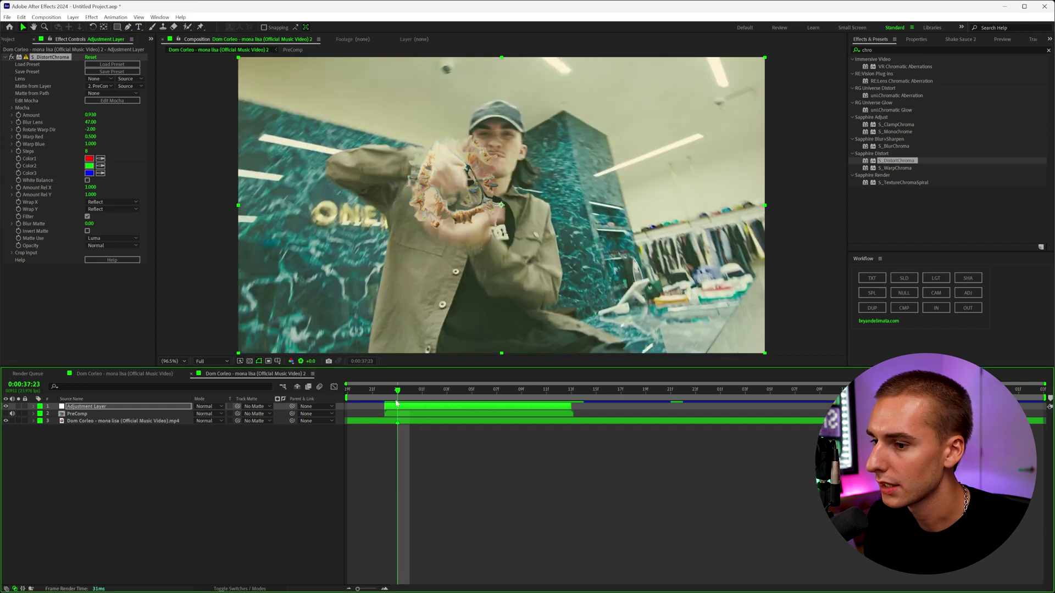
Search the effects for "rippl" and apply Ripple to the music video layer.
click(461, 421)
click(878, 44)
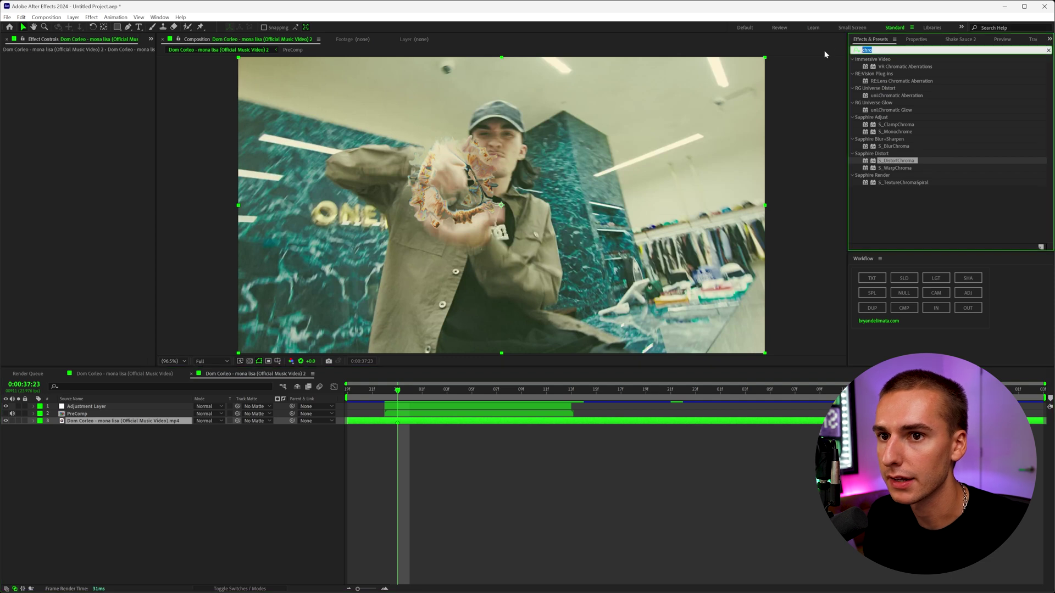
text(rippl)
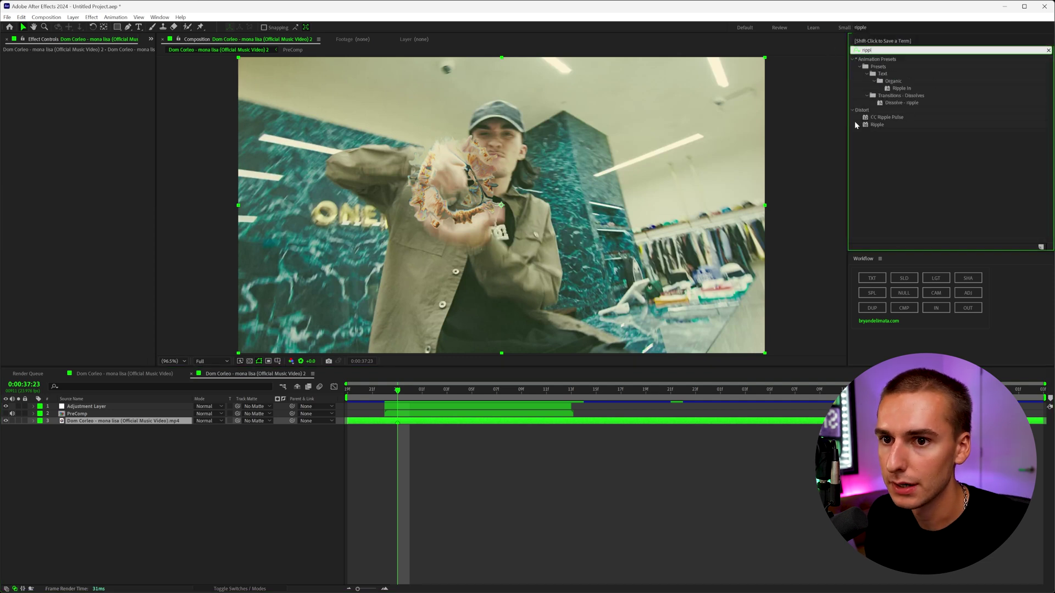
drag(861, 123, 345, 347)
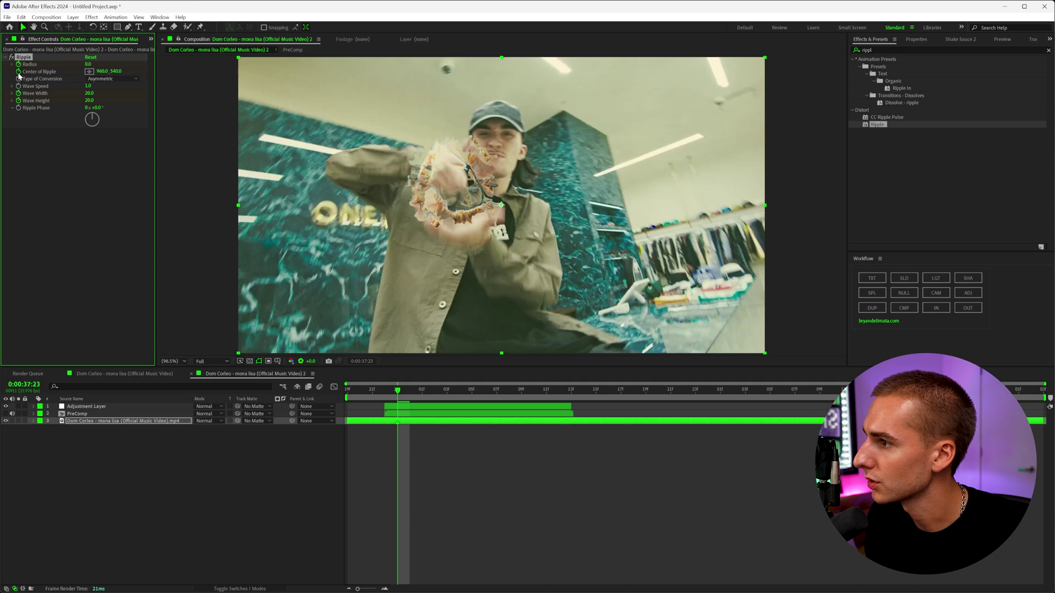
At 0:00:37:23, keyframe Ripple with Radius 14, Wave Width 37.6, Wave Height 123 and its center on the hands at 797, 464.3.
drag(90, 65, 92, 62)
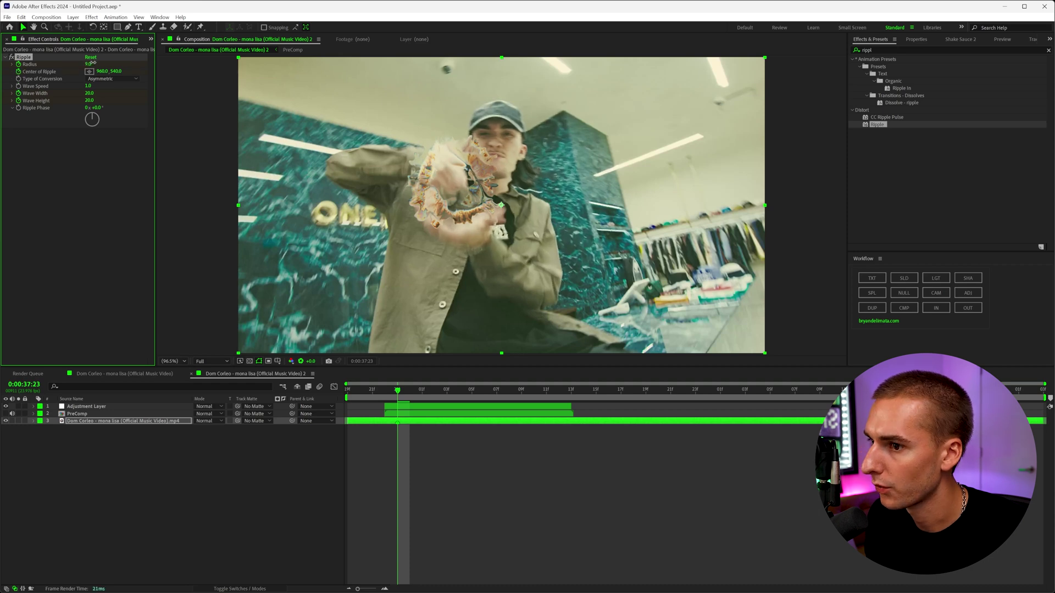
drag(87, 101, 151, 93)
click(89, 72)
click(457, 182)
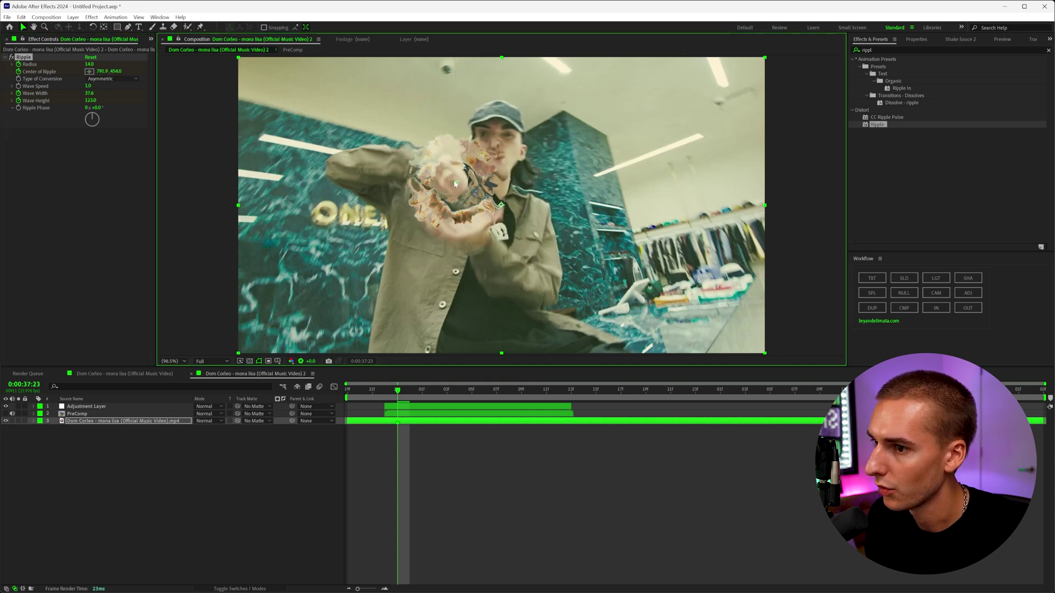
Keyframe Ripple's center at several frames from 0:00:38:02 onward so that it follows the moving hands.
drag(409, 391, 440, 388)
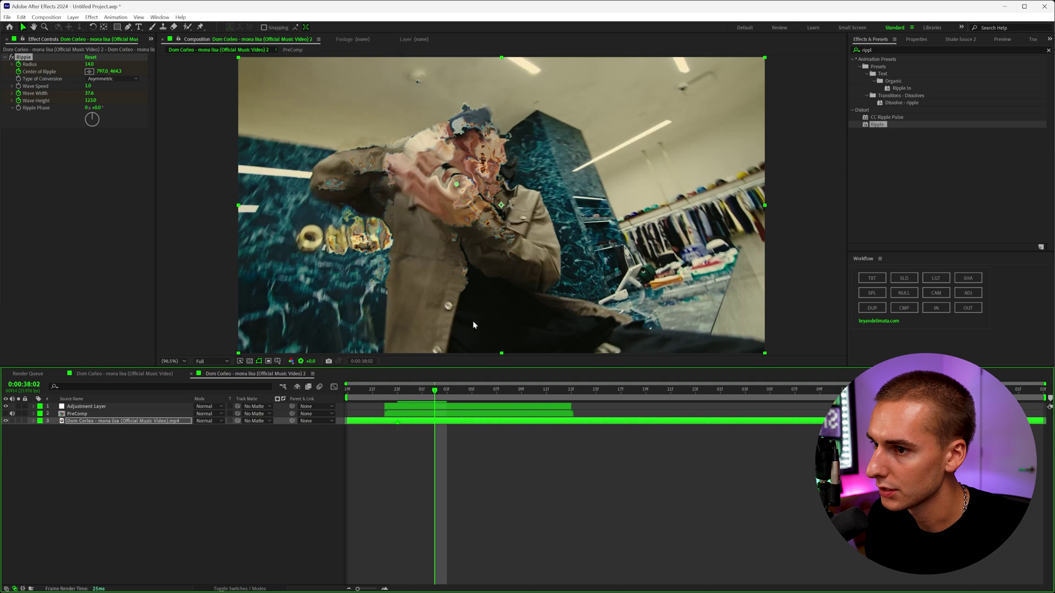
drag(457, 184, 446, 171)
key(ctrl+z)
click(486, 390)
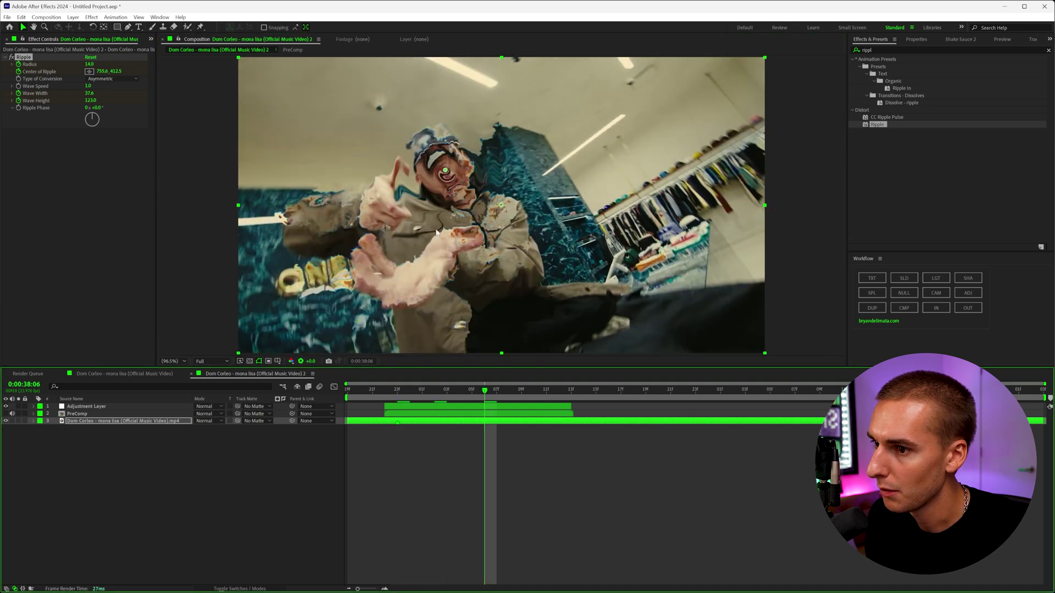
click(390, 237)
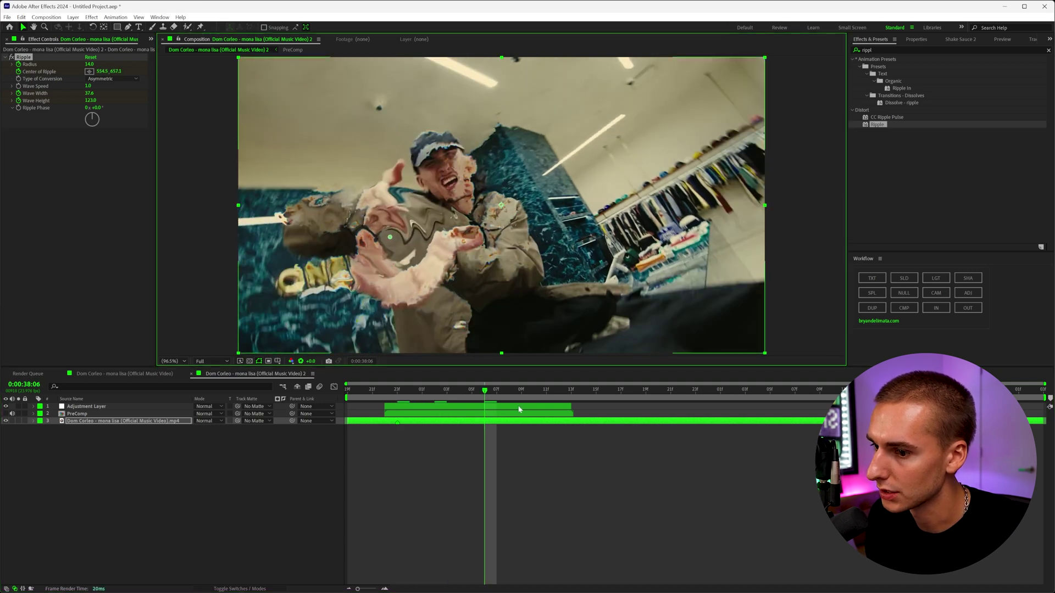
click(527, 395)
click(422, 143)
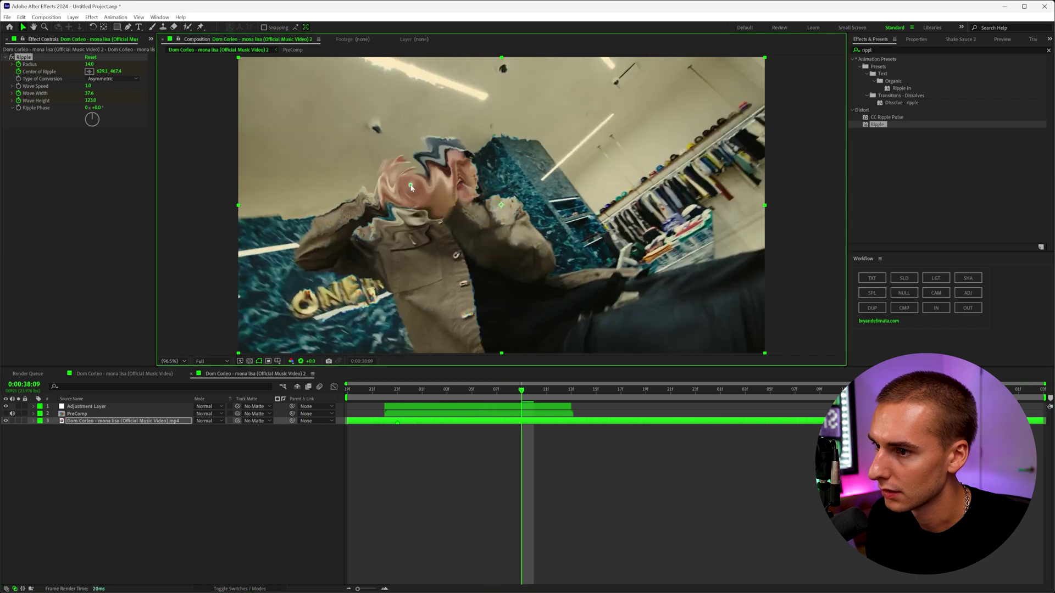
click(561, 396)
Reveal the Ripple keyframes on the video layer and set Radius to 0 at 0:00:37:22.
drag(560, 395, 397, 391)
key(u)
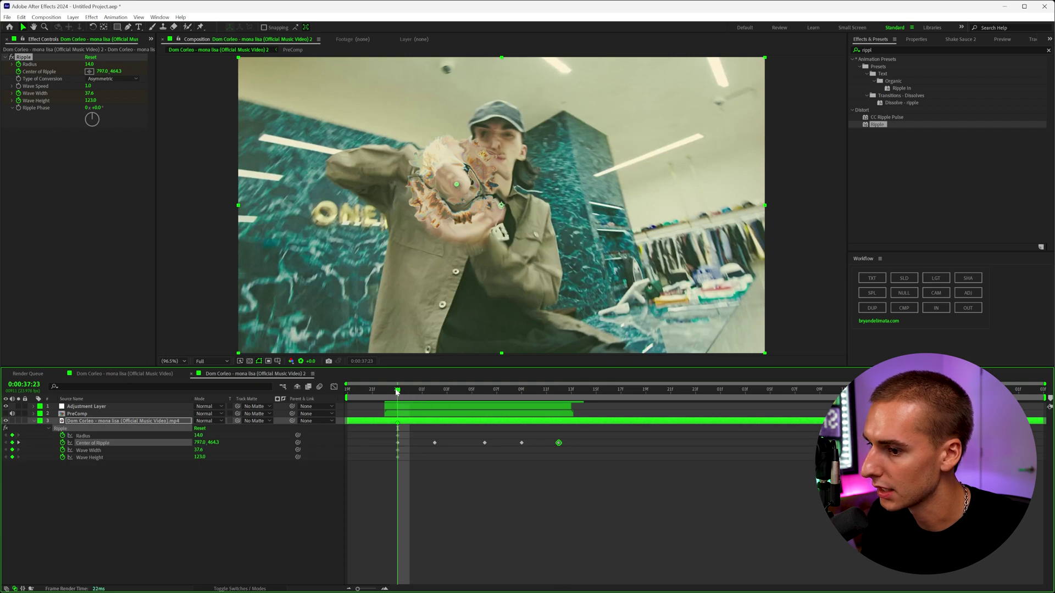
drag(397, 391, 385, 391)
click(73, 109)
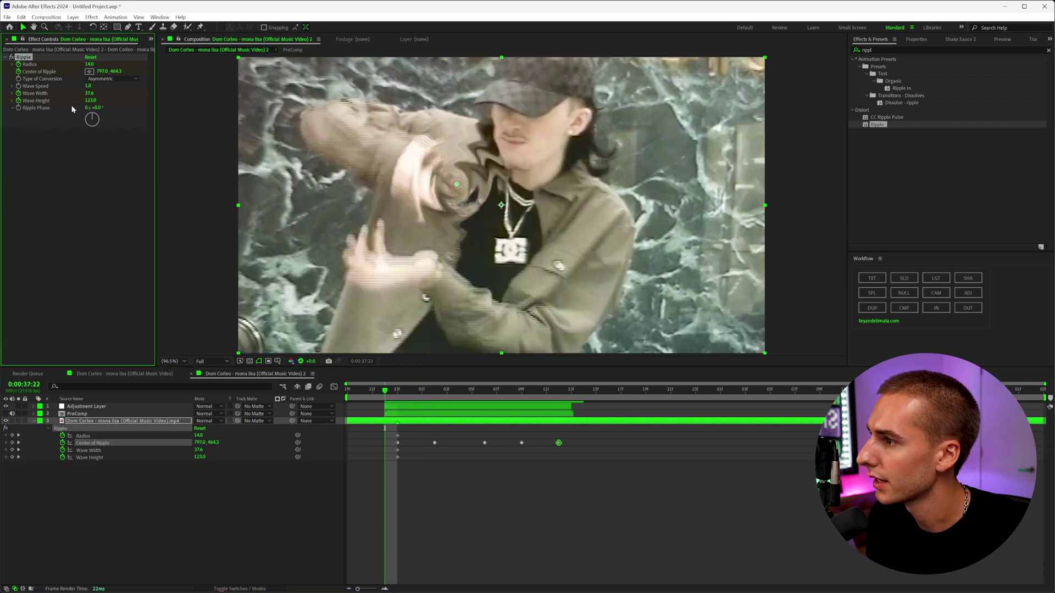
click(89, 64)
text(0)
key(Return)
Taper the ripple off at 0:00:38:10 by keyframing reduced Wave Height, Wave Width and Radius values.
click(387, 391)
drag(388, 390, 532, 410)
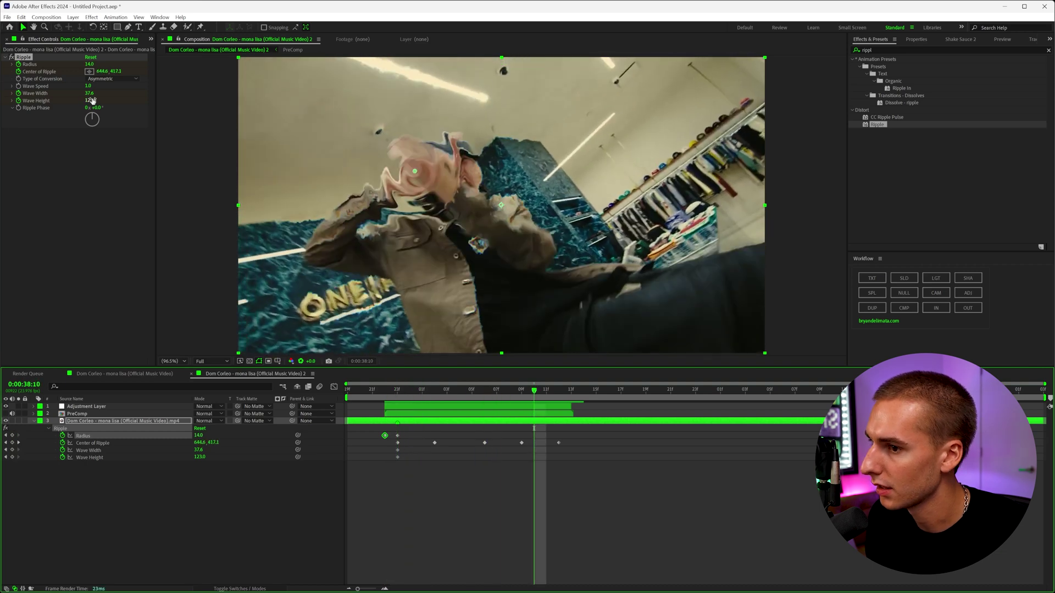
drag(90, 101, 77, 99)
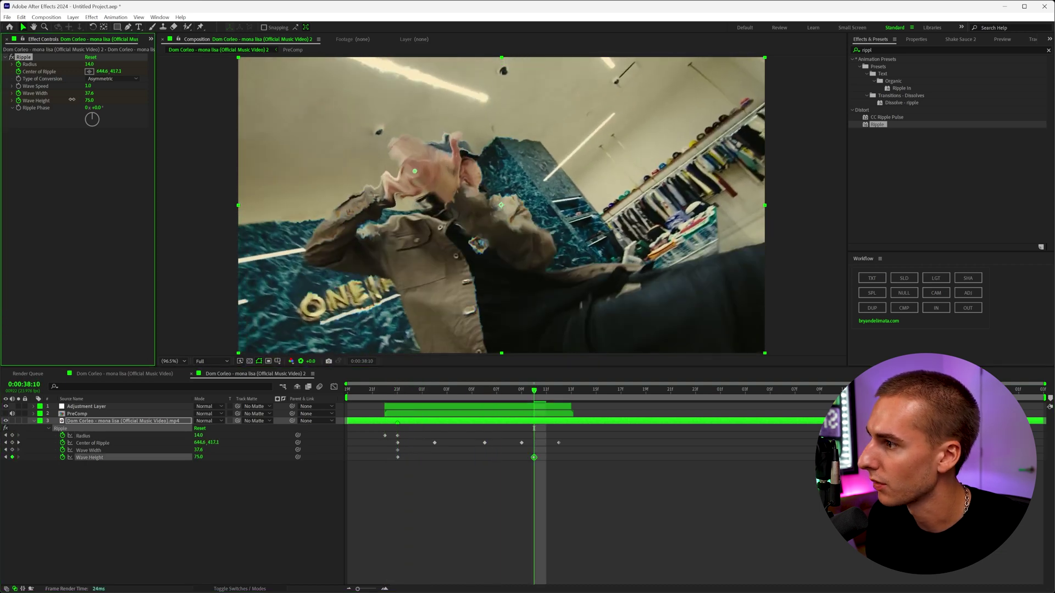
drag(89, 93, 76, 65)
key(ctrl+z)
Preview the ripple animation and keyframe a larger Ripple Radius at 0:00:38:04.
click(358, 390)
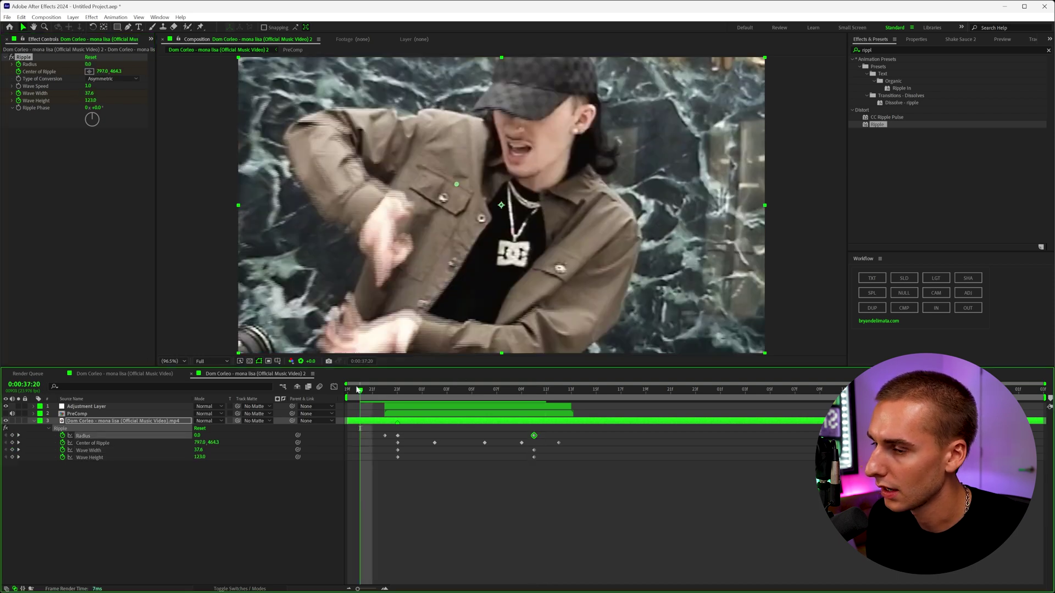
key(space)
drag(407, 394, 459, 406)
drag(89, 65, 101, 66)
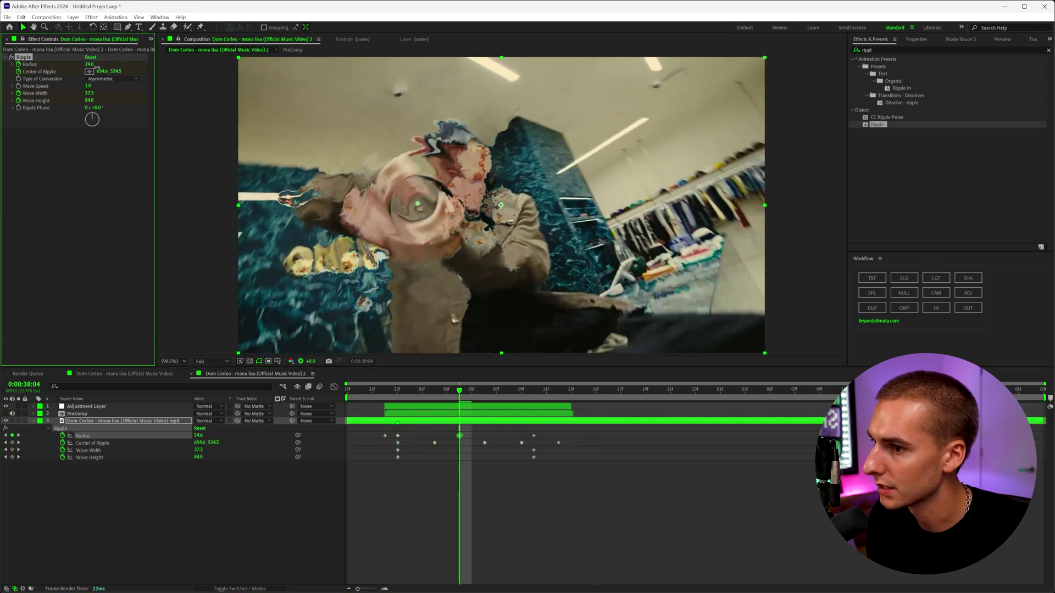
click(446, 392)
drag(447, 395, 411, 409)
Apply Easy Ease to all Ripple keyframes on the video layer and preview the animation.
drag(593, 430, 365, 463)
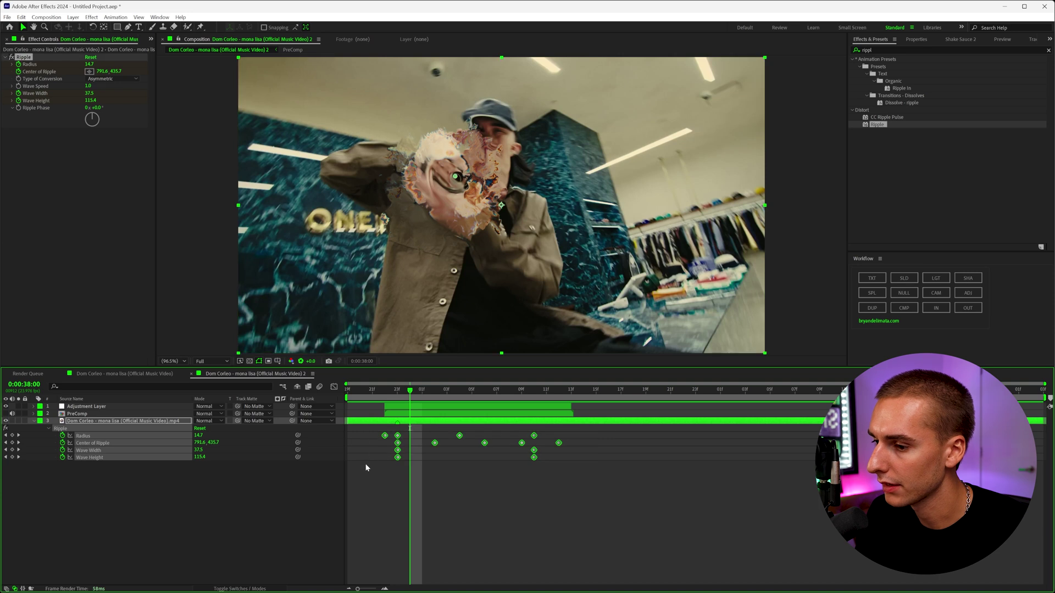
key(F9)
click(372, 392)
key(space)
drag(373, 394, 385, 394)
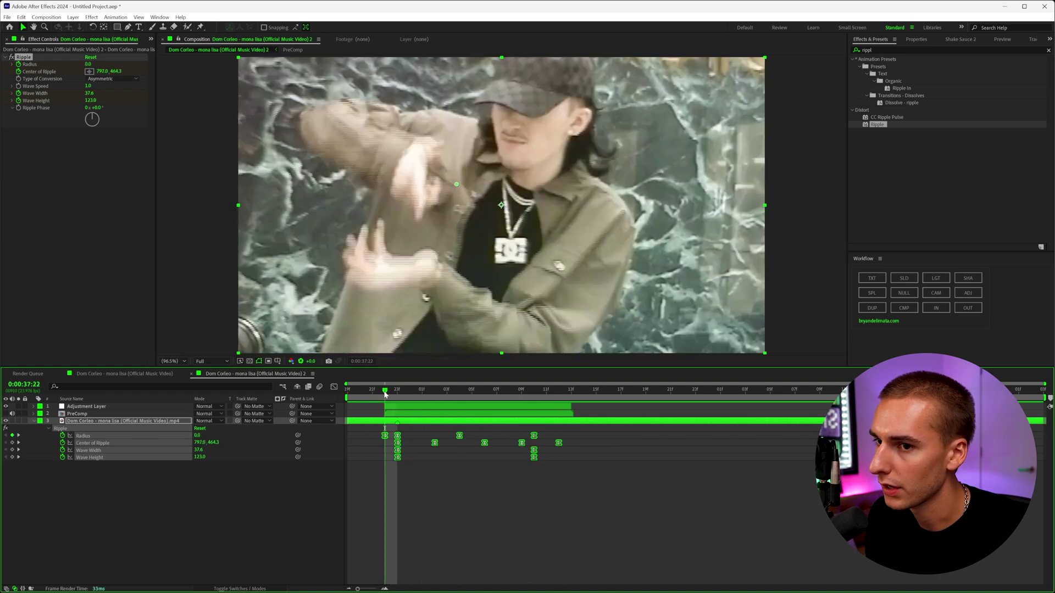
Search the effects for "optic" and apply Optics Compensation to the music video layer.
click(886, 49)
text(optic)
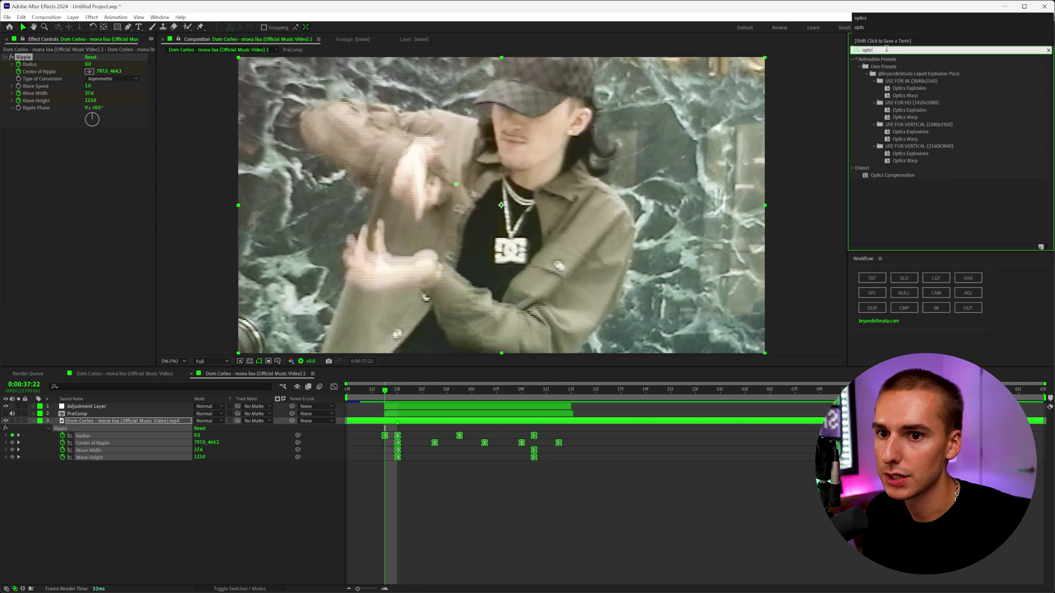
drag(893, 175, 394, 424)
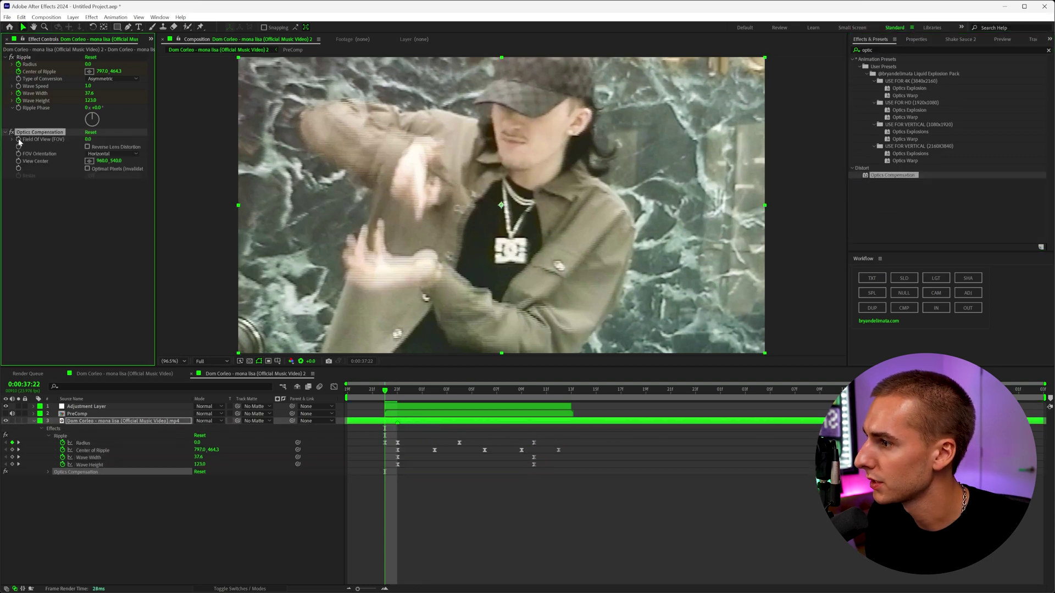
Enable Reverse Lens Distortion in Optics Compensation and keyframe View Center on the hands with a Field Of View of 104.4 at 0:00:37:23.
click(88, 147)
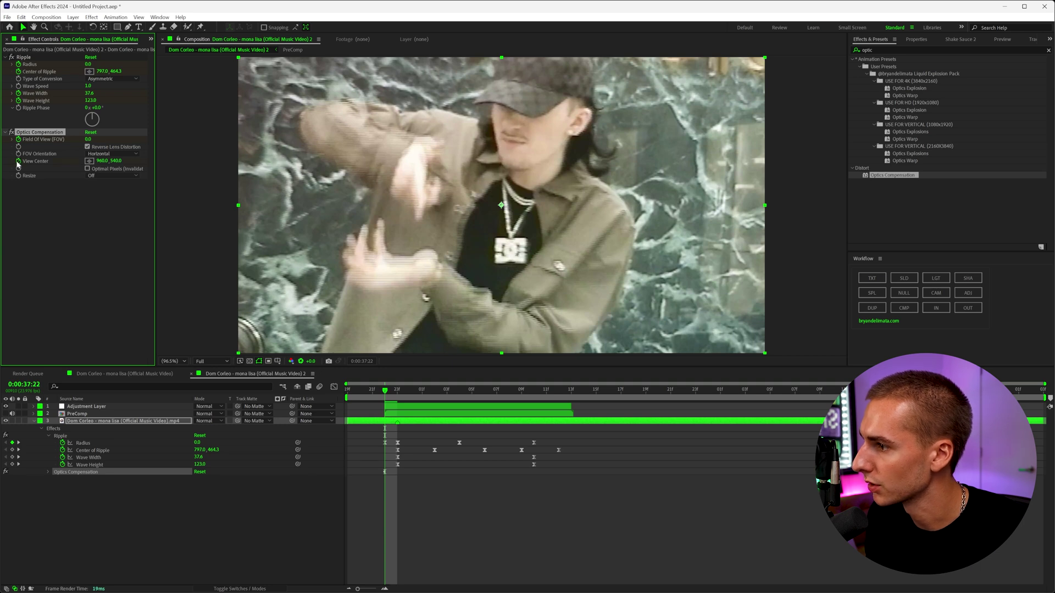
drag(385, 391, 396, 391)
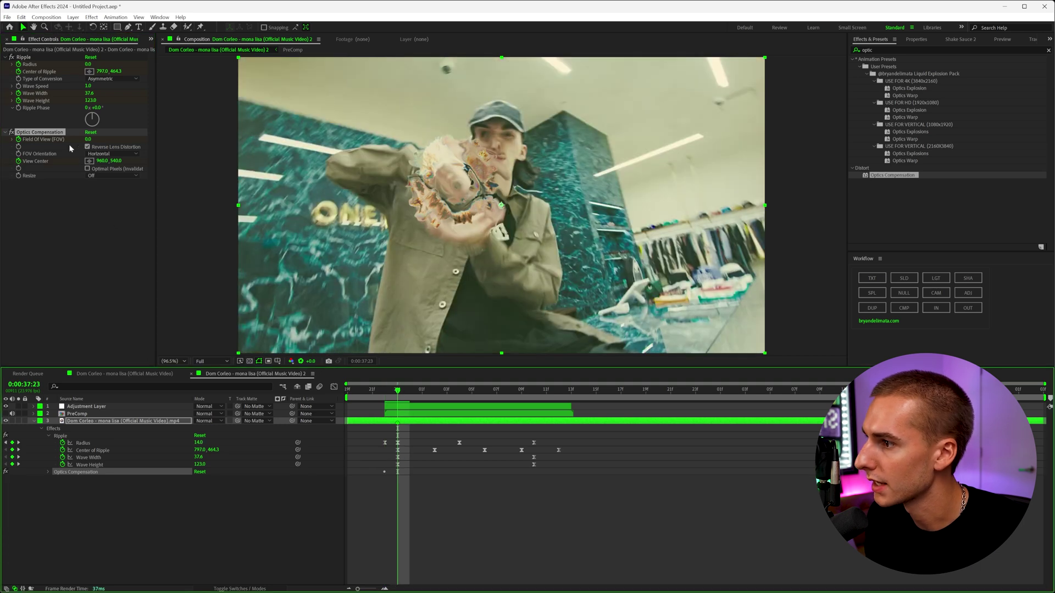
click(88, 161)
click(457, 186)
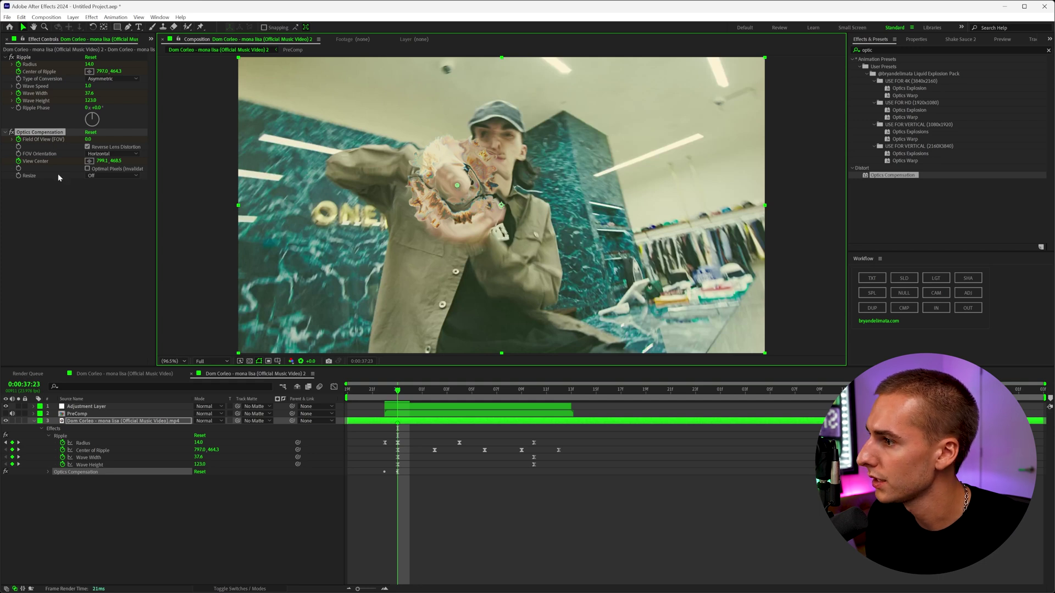
drag(88, 139, 565, 211)
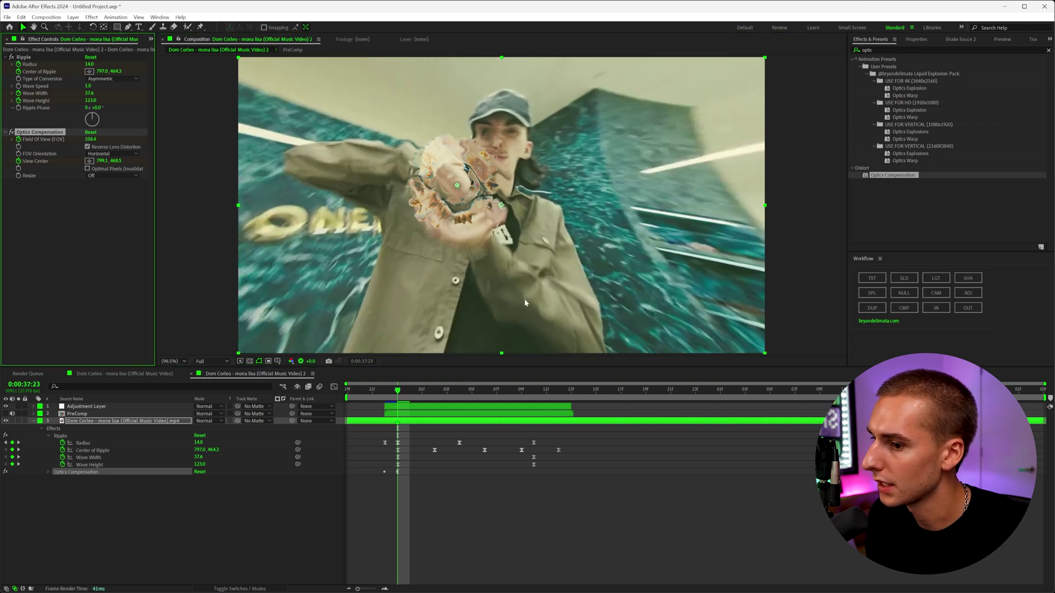
Keyframe the Optics Compensation View Center to follow the hands at 0:00:38:04, 0:00:38:08 and 0:00:38:11.
drag(415, 390, 460, 390)
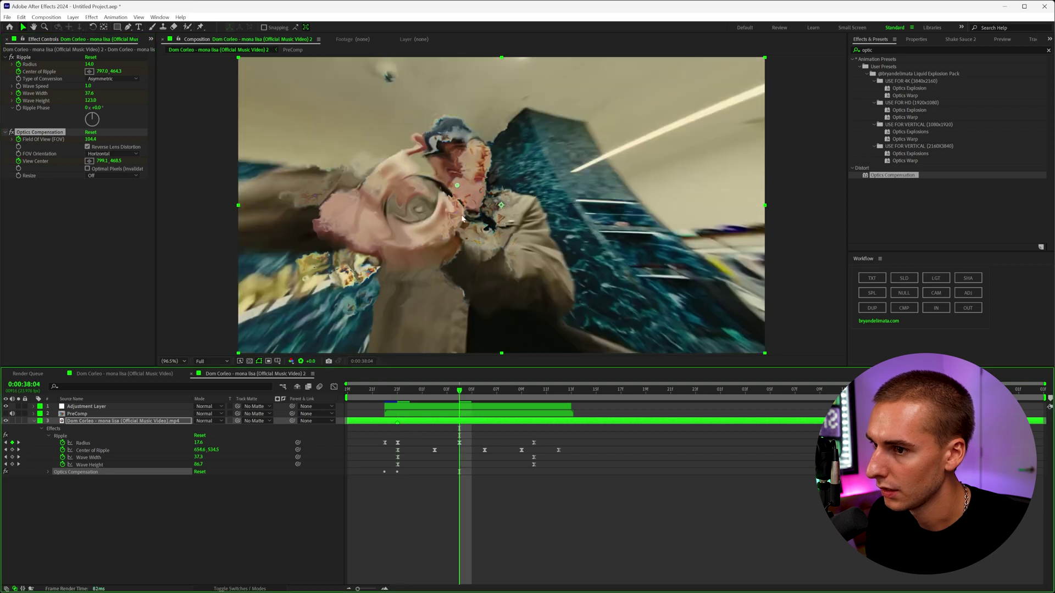
drag(458, 187, 411, 212)
click(510, 390)
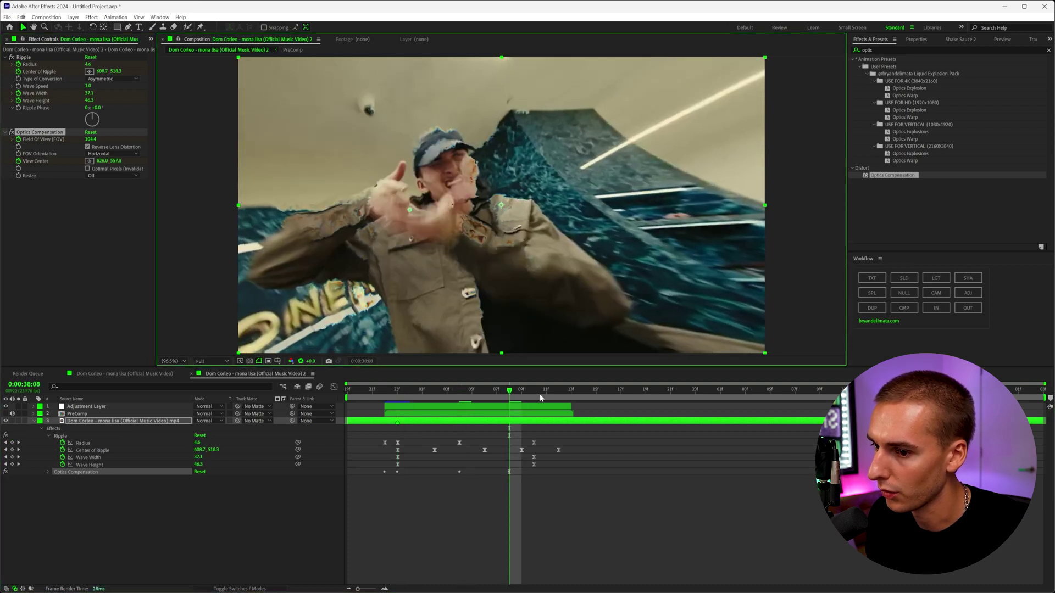
click(546, 391)
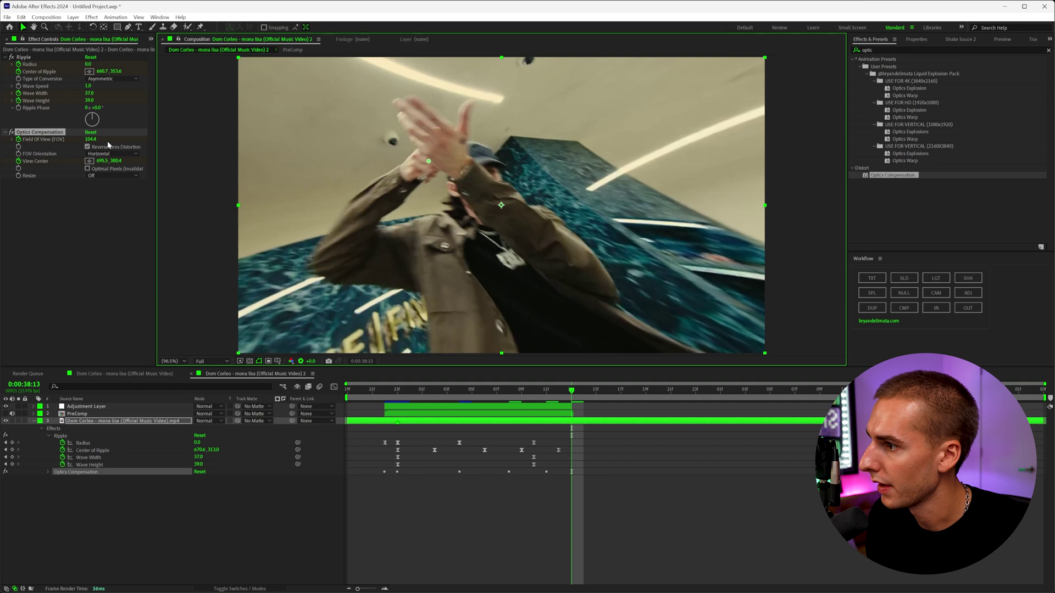
Keyframe the Optics Compensation Field Of View to 0 at 0:00:38:13 and set it to 110 at 0:00:37:23.
drag(92, 140, 1, 139)
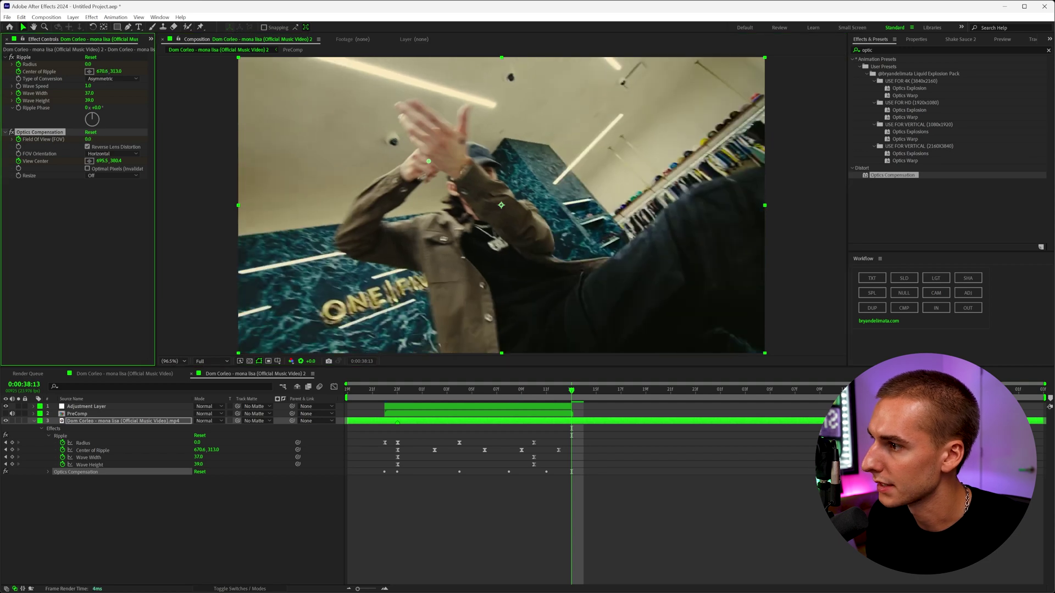
click(398, 391)
drag(91, 140, 118, 145)
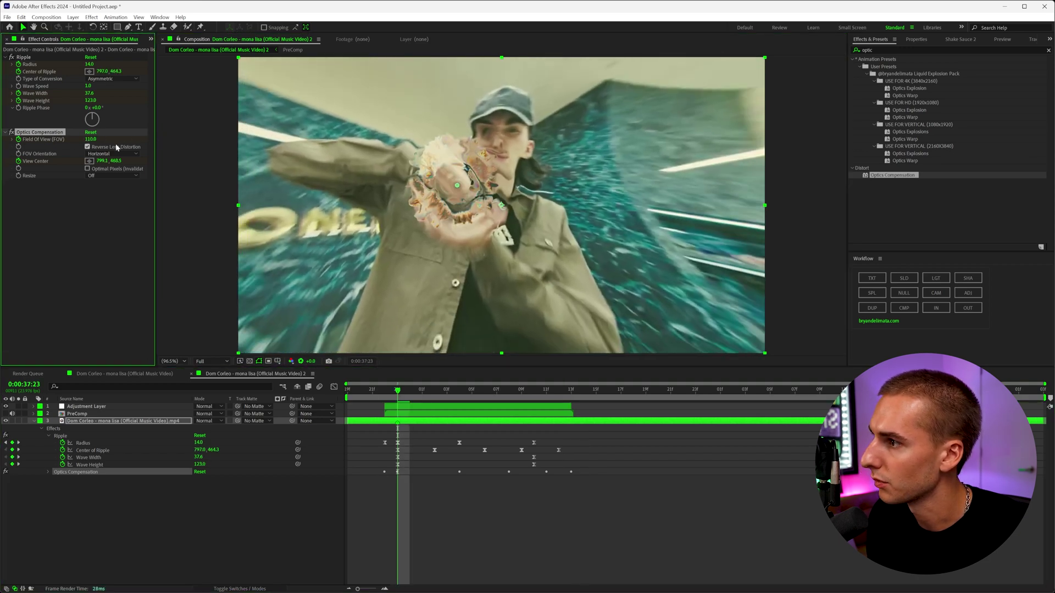
Search the effects for "chrom" and apply uni.Chromatic Aberration to the music video layer.
click(938, 50)
text(chrom)
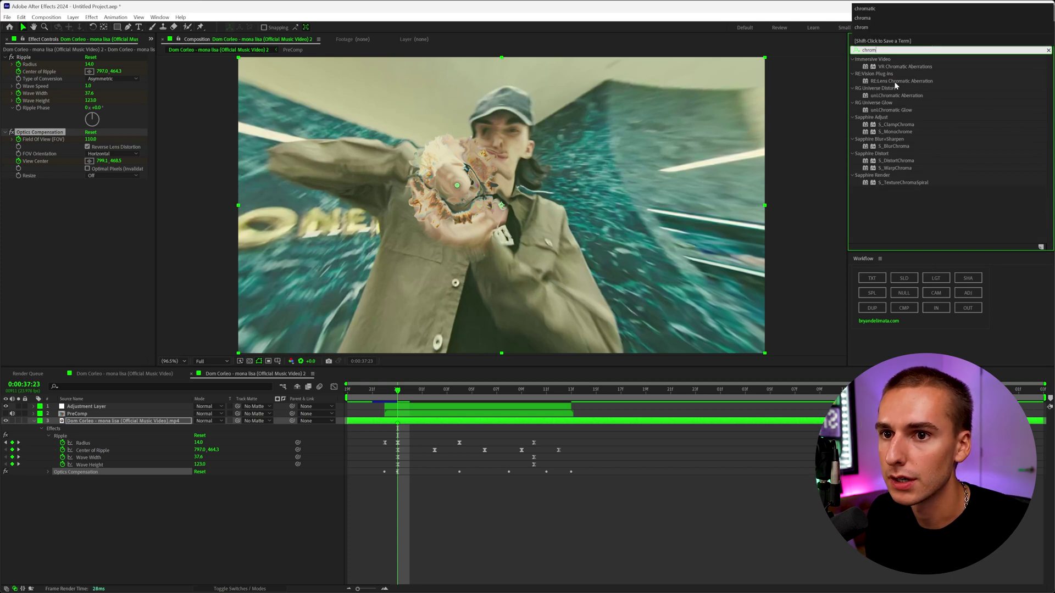
drag(896, 95, 150, 245)
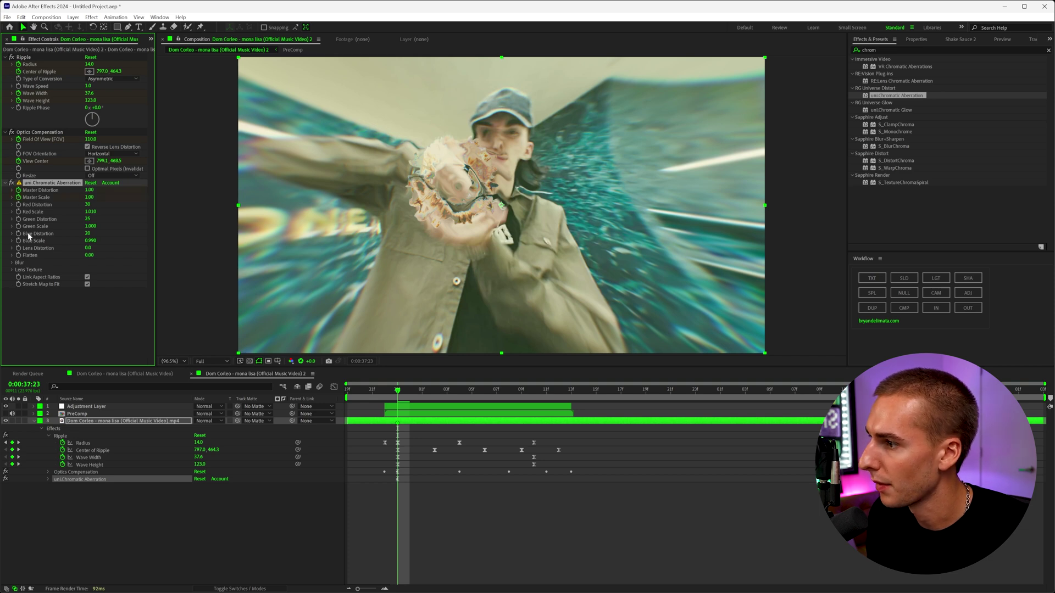
Keyframe Chromatic Aberration's Edge Blur to 1 and Radial Blur to 3 at 0:00:37:23, with both at 0 on the frame before.
click(12, 262)
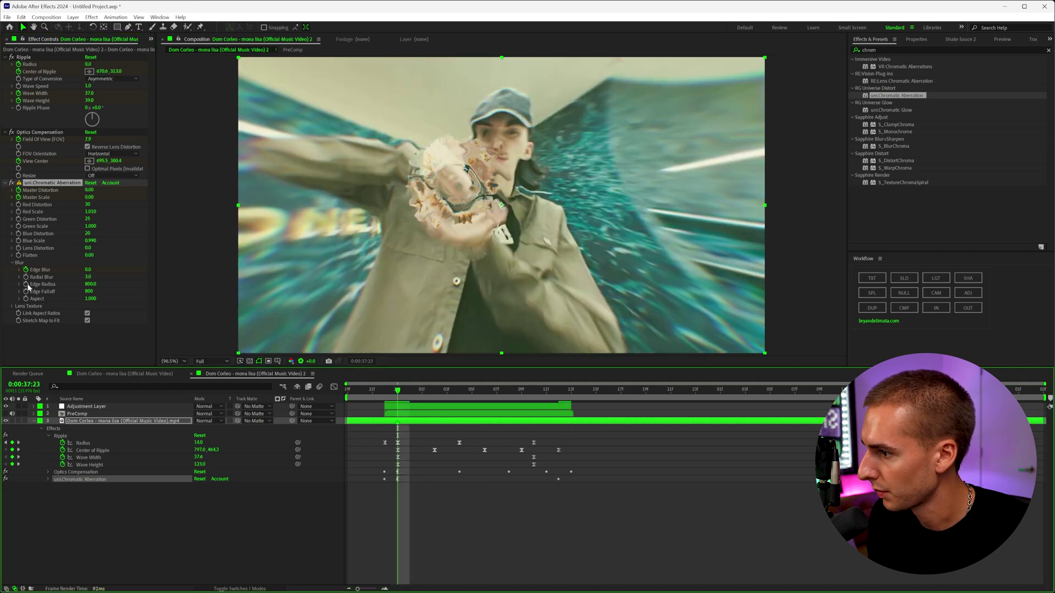
click(26, 278)
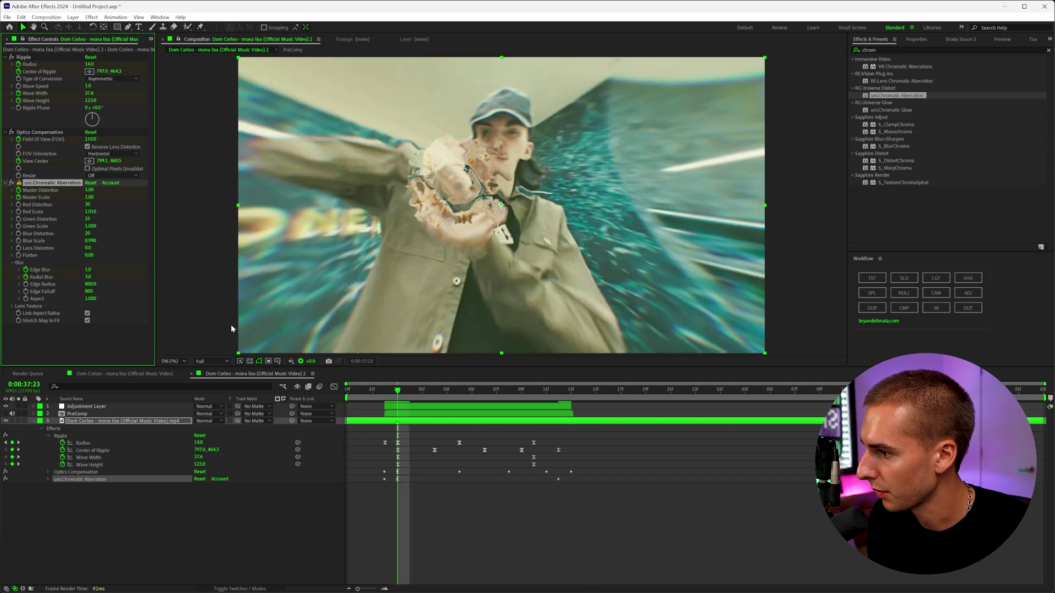
mouse_move(391, 393)
mouse_down()
mouse_move(379, 394)
mouse_move(402, 396)
mouse_up()
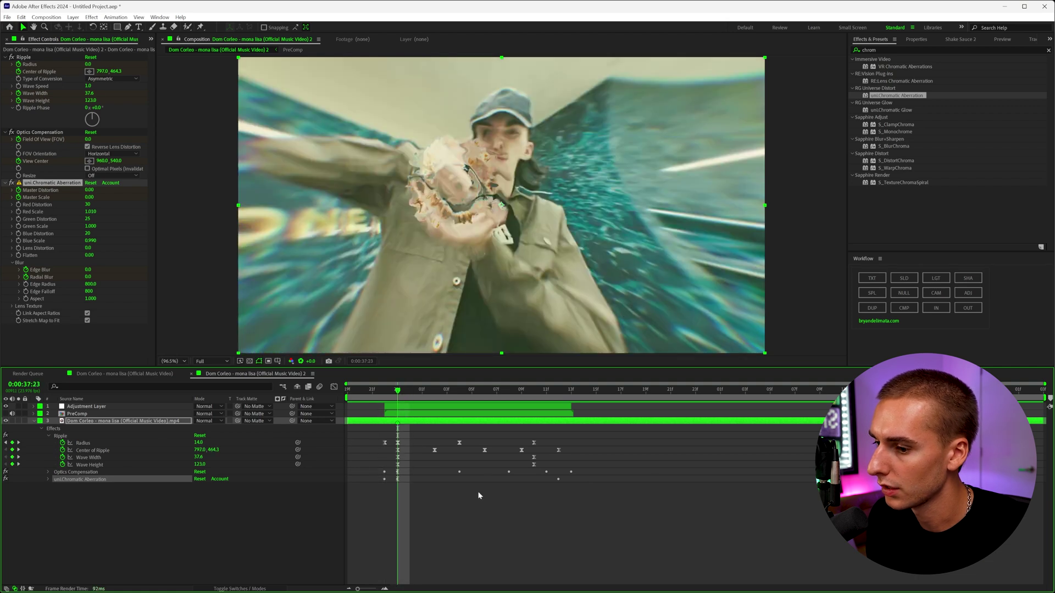
Add a new adjustment layer above the other layers and apply the RSMB effect to it.
click(479, 496)
click(968, 293)
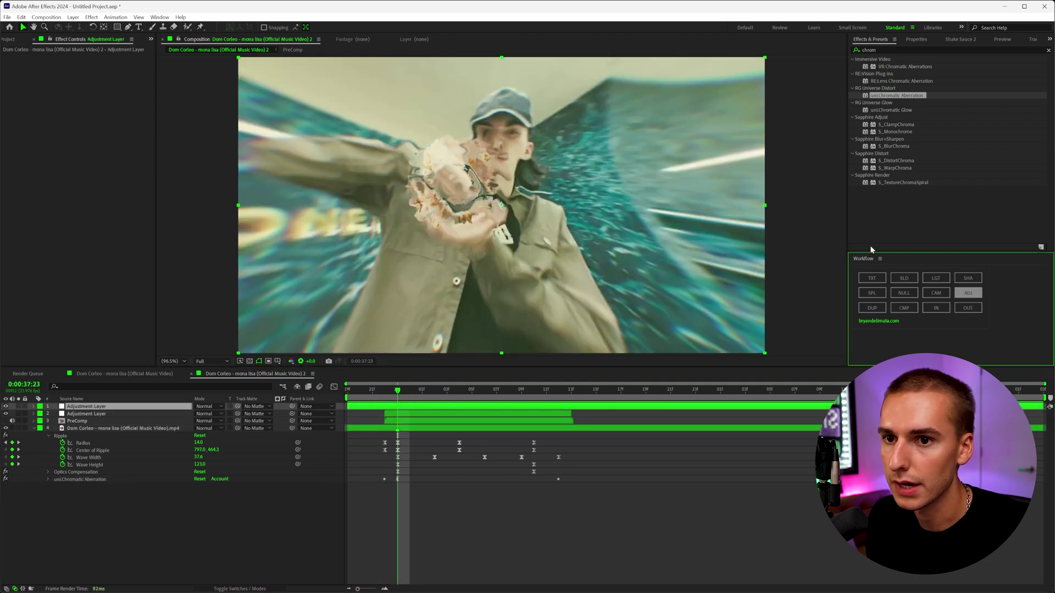
click(891, 48)
text(rsmb)
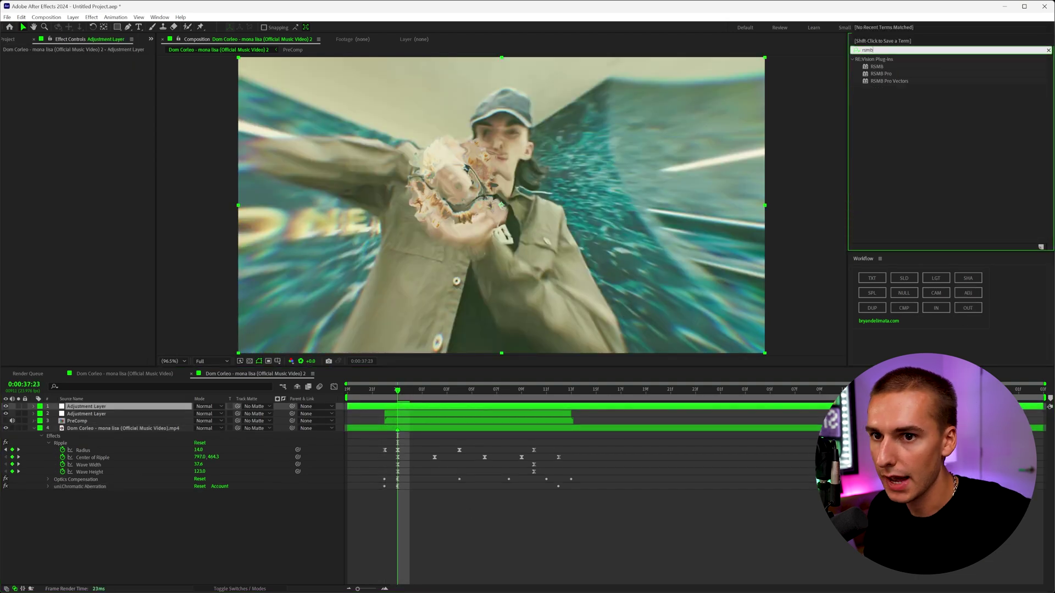
drag(880, 69, 361, 399)
Preview the motion blur and compare the frame at 0:00:38:04 with RSMB off and on.
key(space)
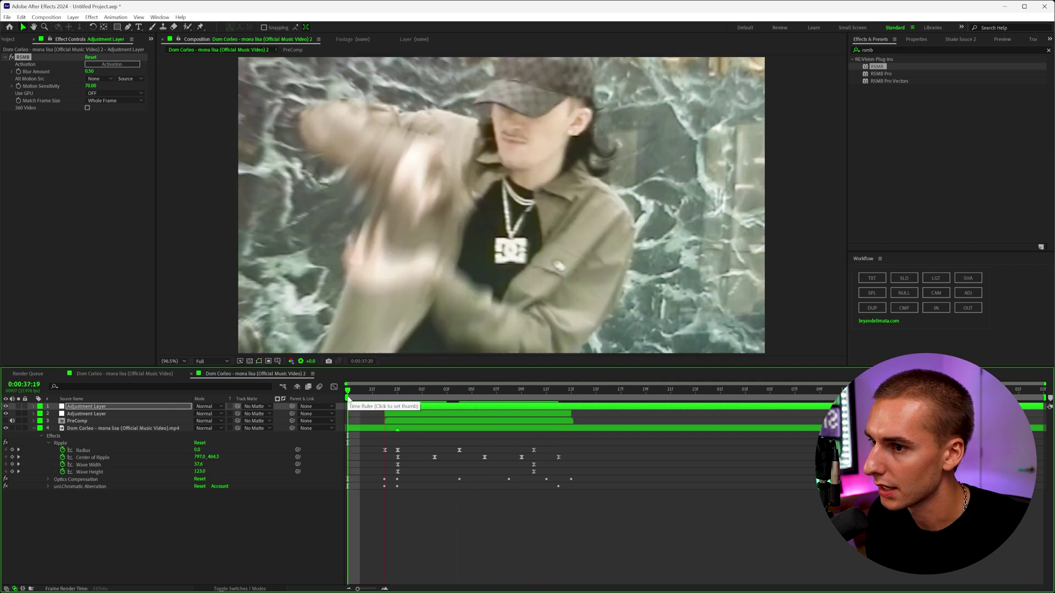
drag(440, 401, 463, 403)
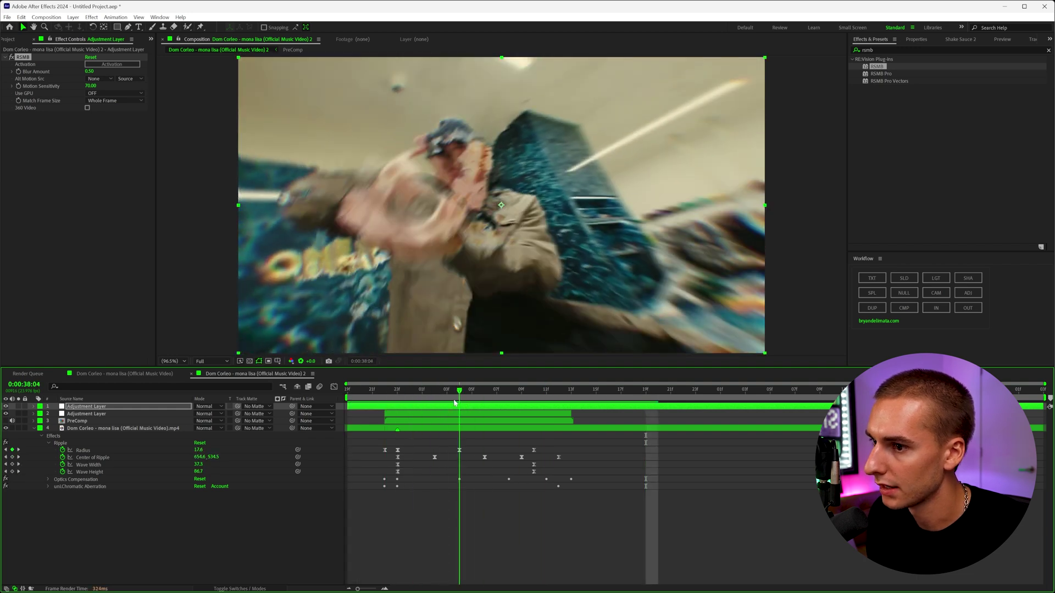
click(12, 58)
click(12, 57)
click(12, 57)
click(13, 58)
Set the RSMB Blur Amount to 0.3 and check the blurred frame at 0:00:37:23.
click(89, 71)
text(0.3)
key(Return)
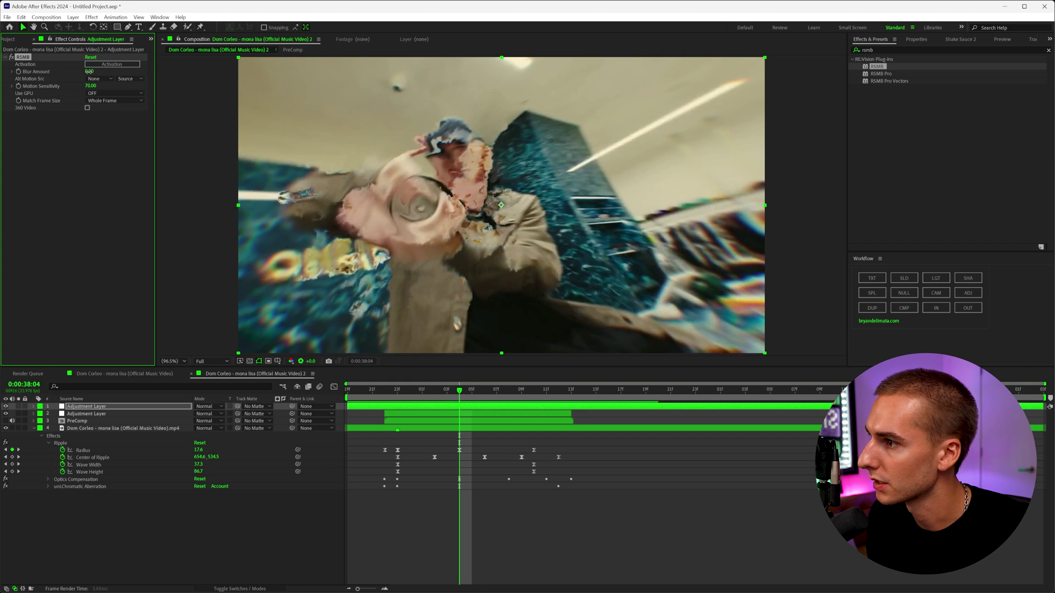
mouse_move(400, 394)
mouse_down()
mouse_move(348, 394)
mouse_move(398, 394)
mouse_up()
click(436, 540)
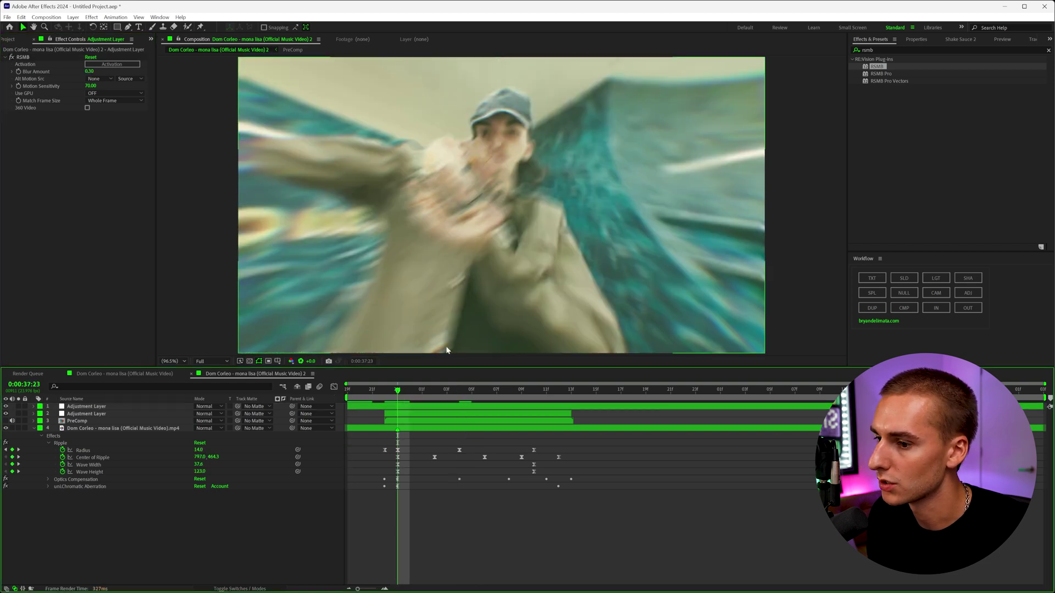
Add the keyframed Light preset from Shake Sauce 2 and shift all its keyframes so the shake starts at 0:00:37:23.
click(959, 39)
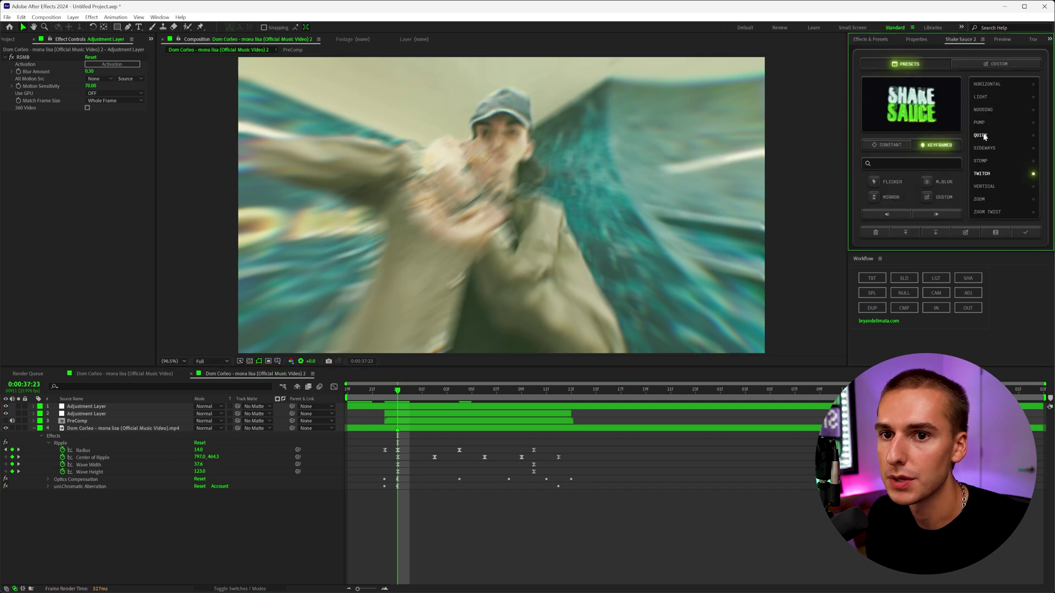
click(980, 97)
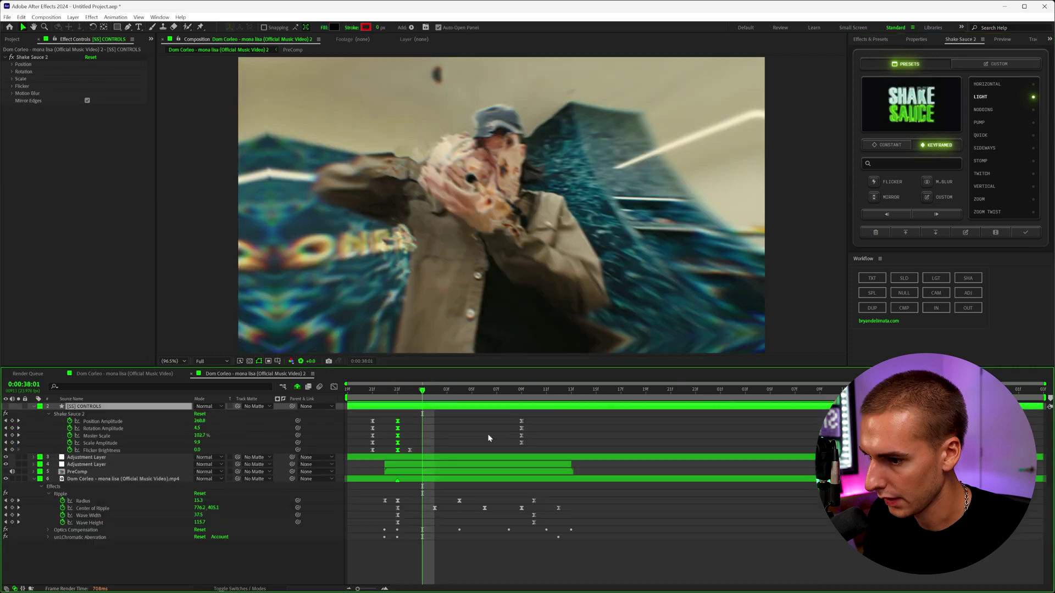
drag(535, 416, 416, 442)
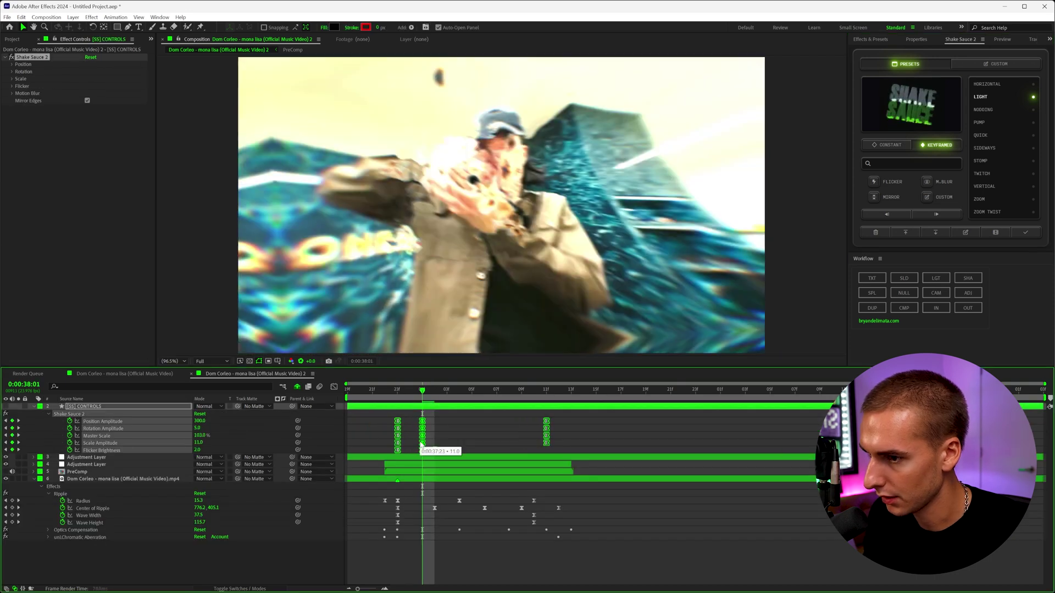
Play the composition from 0:00:37:19 and scrub through the shockwave to review the combined effects.
click(348, 391)
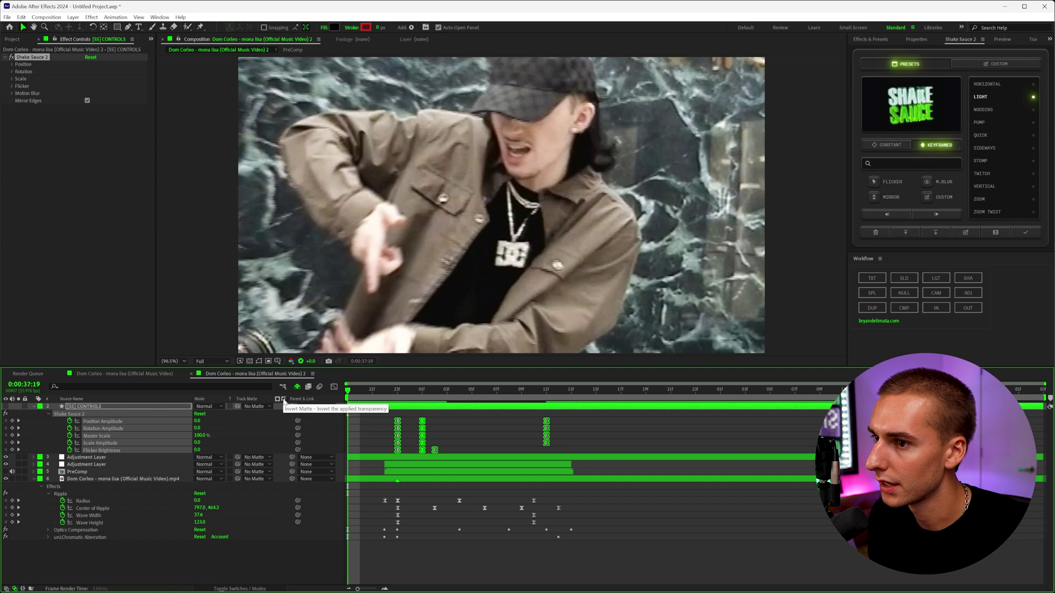
key(space)
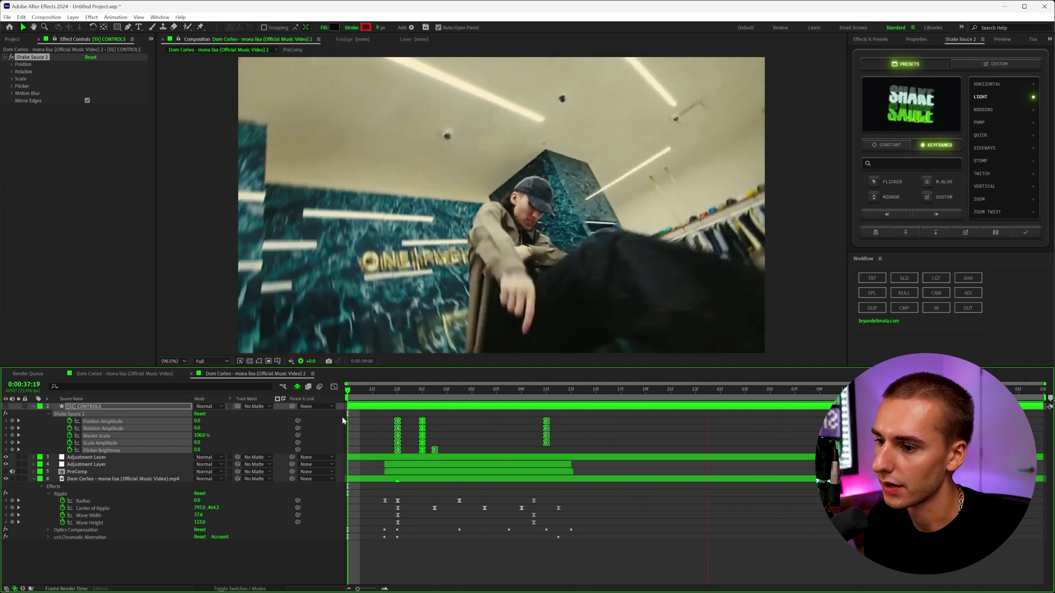
click(397, 392)
drag(420, 401, 462, 404)
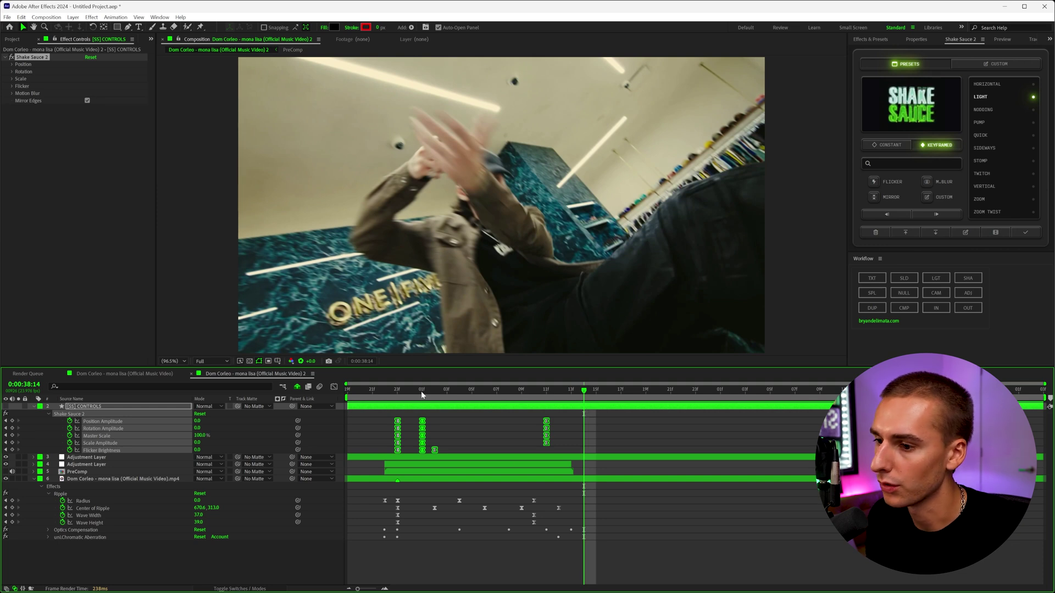
drag(429, 394, 504, 397)
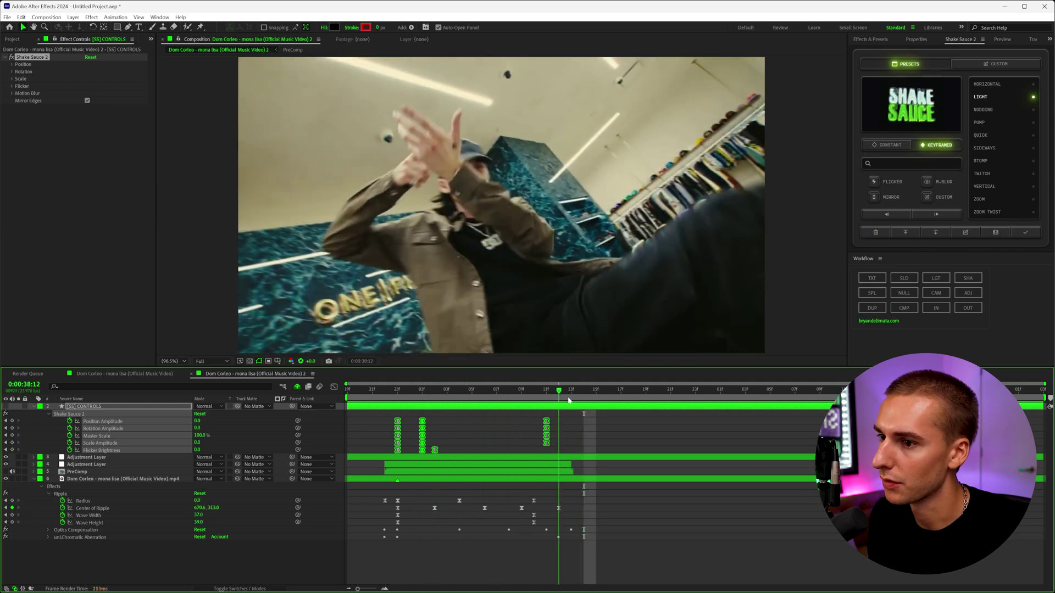